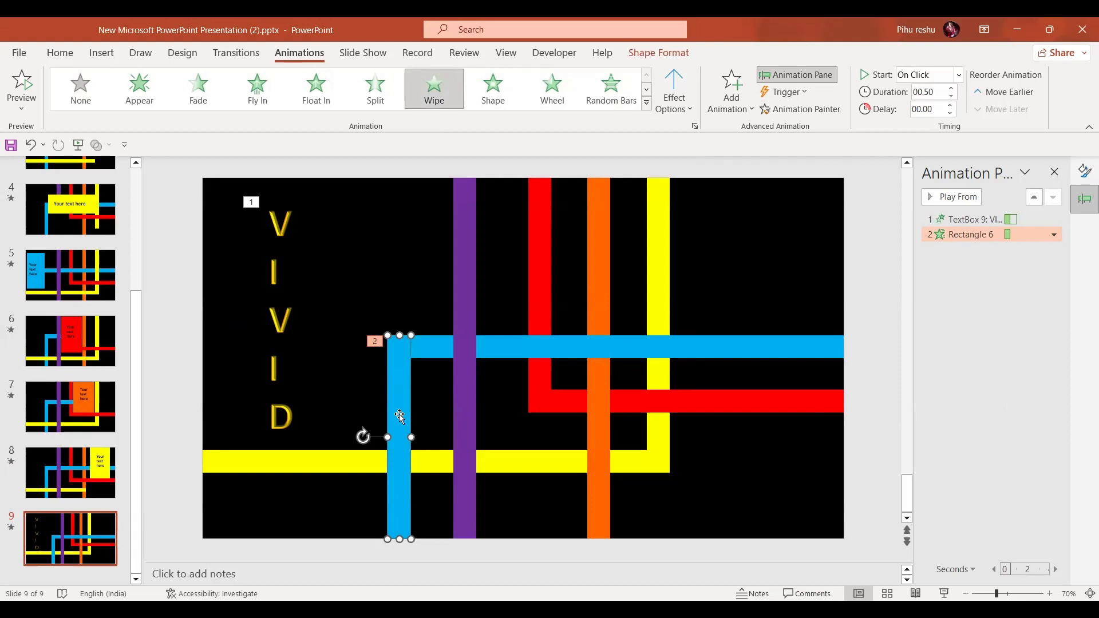
Copy the blue vertical bar's Wipe animation onto the purple bar with the Animation Painter
left_click(829, 109)
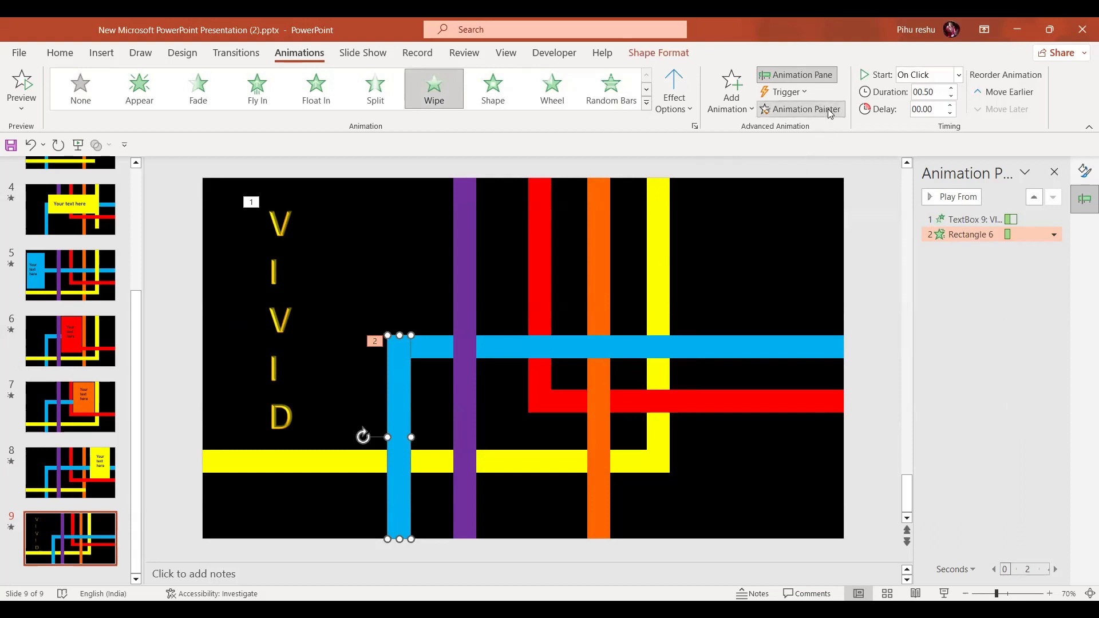
left_click(467, 253)
left_click(399, 419)
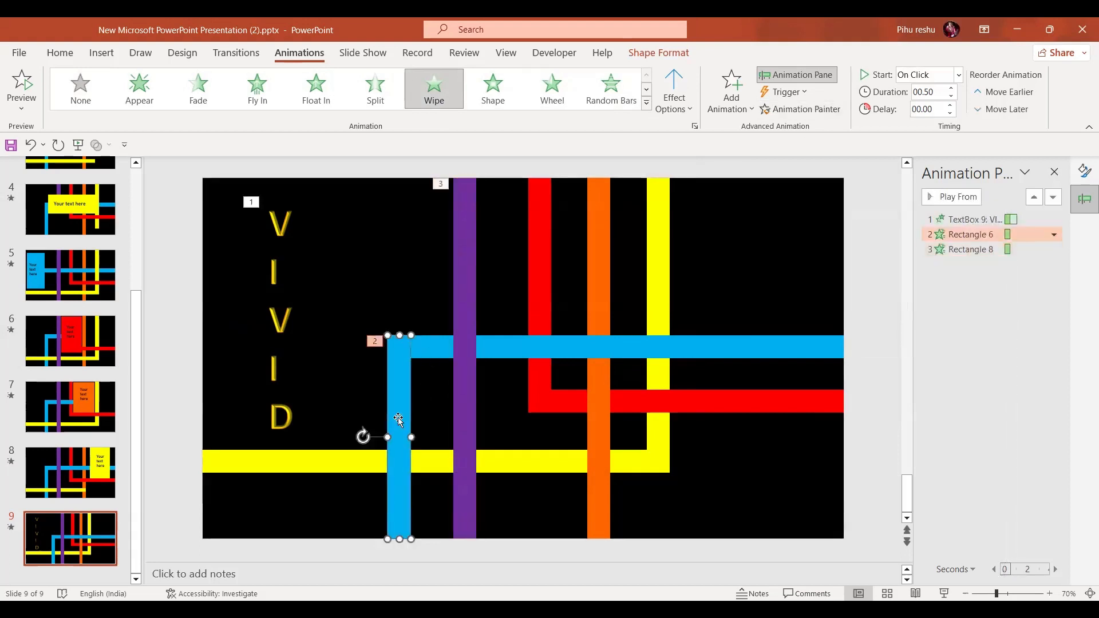
Copy the same Wipe animation onto the red, orange and yellow vertical bars with the Animation Painter
left_click(834, 110)
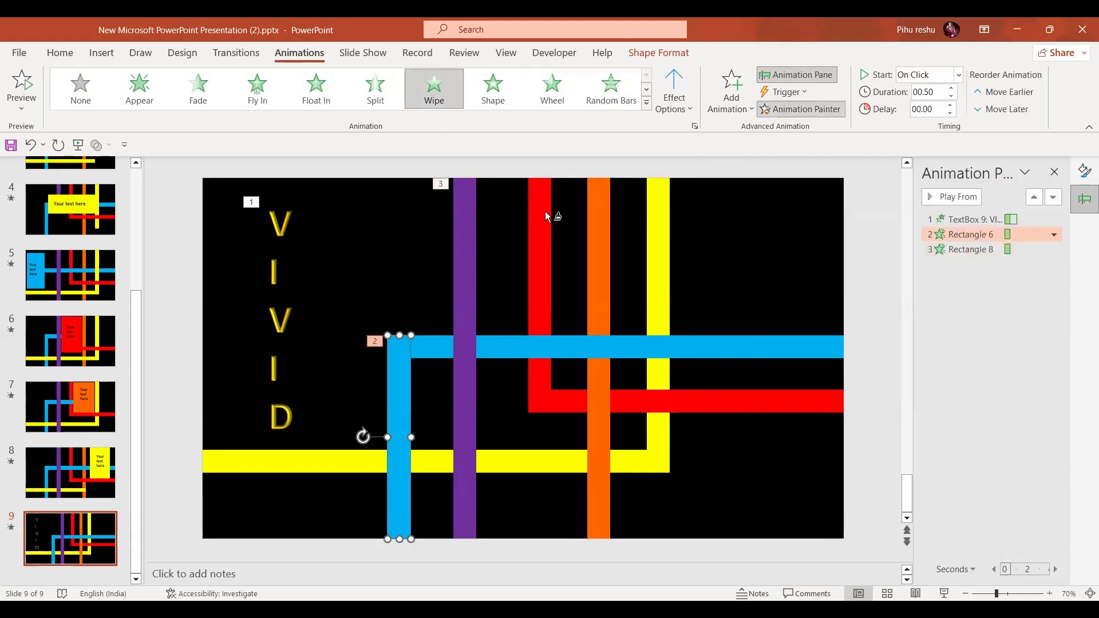
left_click(532, 231)
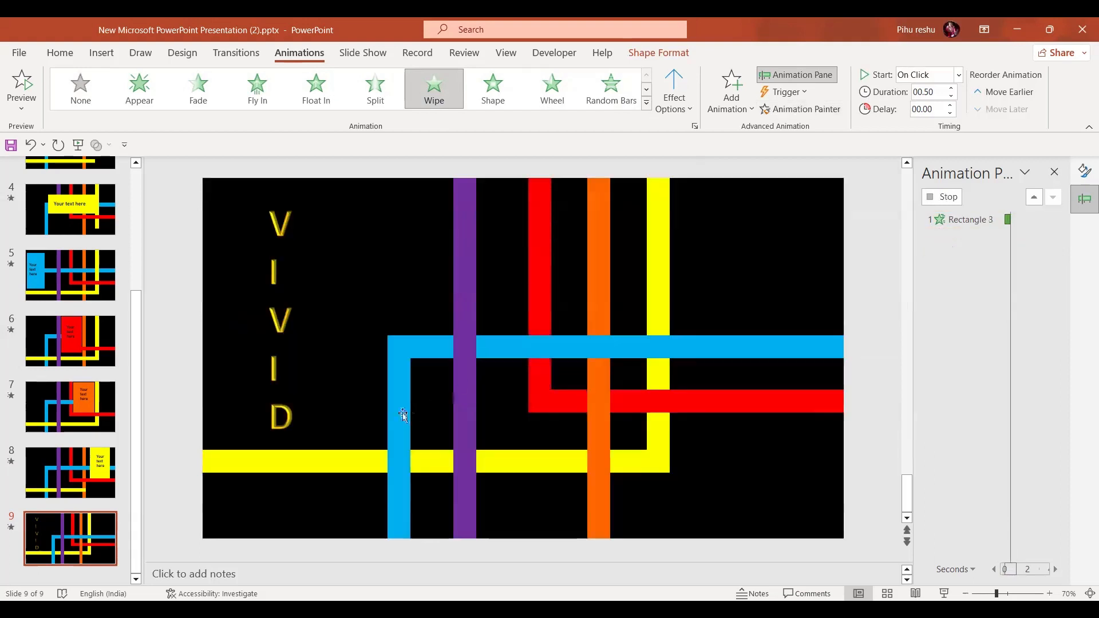
left_click(800, 109)
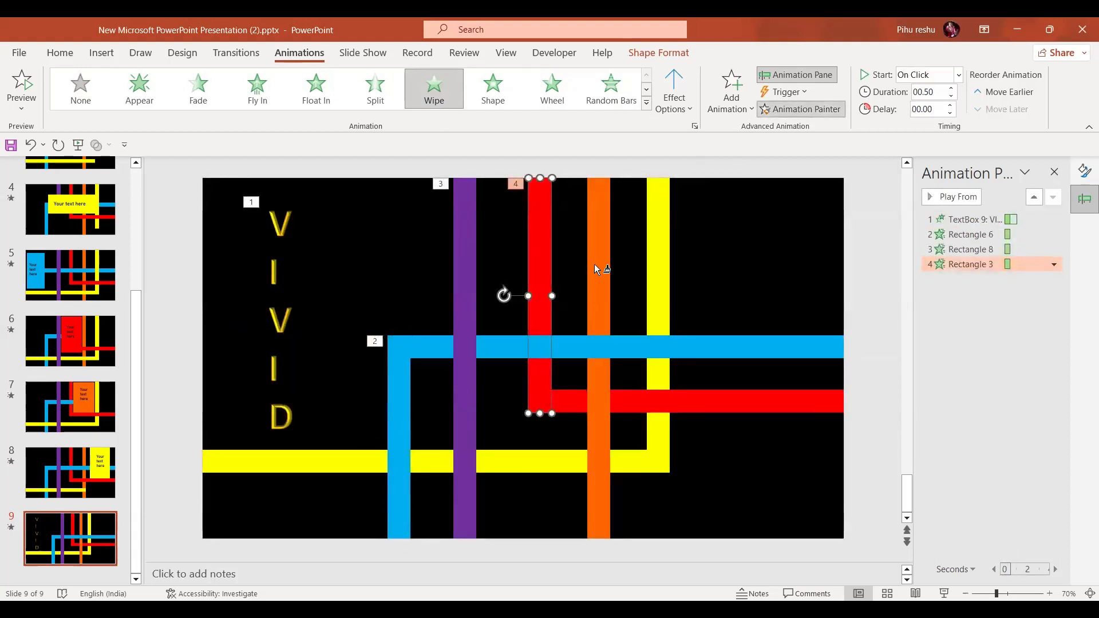
left_click(598, 264)
left_click(800, 109)
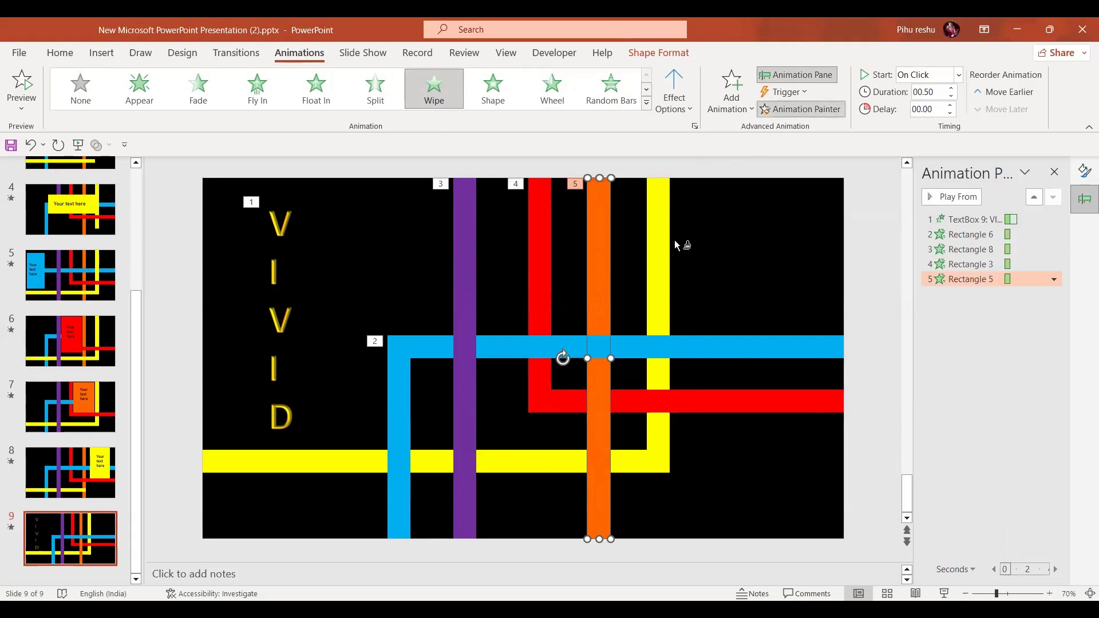
left_click(662, 254)
Copy the Wipe animation onto the blue, red and yellow horizontal bars with the Animation Painter
left_click(800, 109)
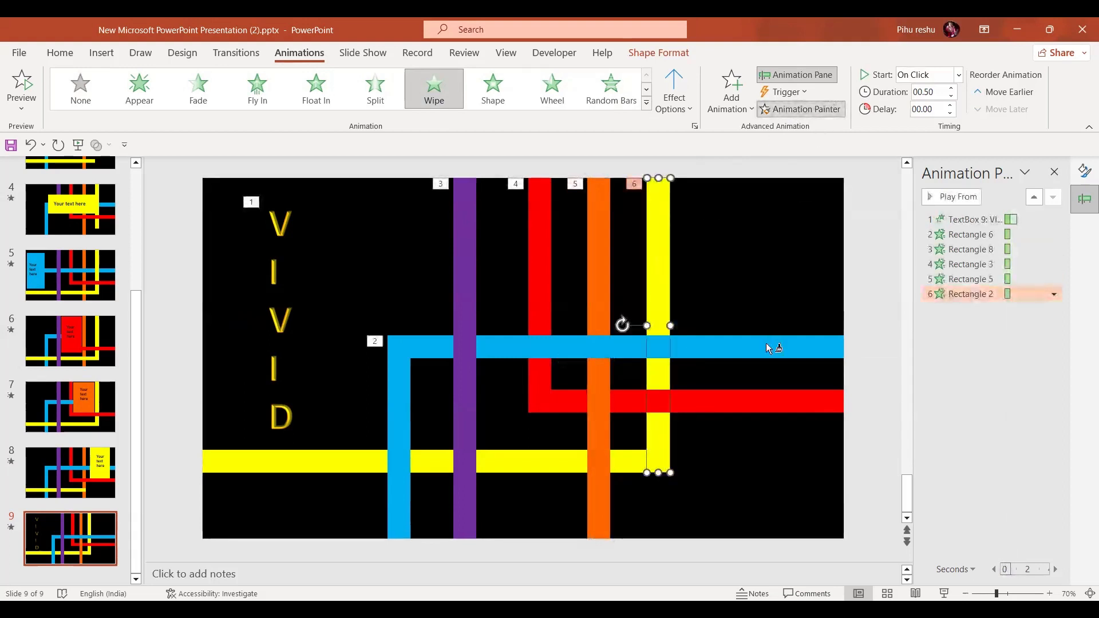
left_click(767, 346)
left_click(814, 112)
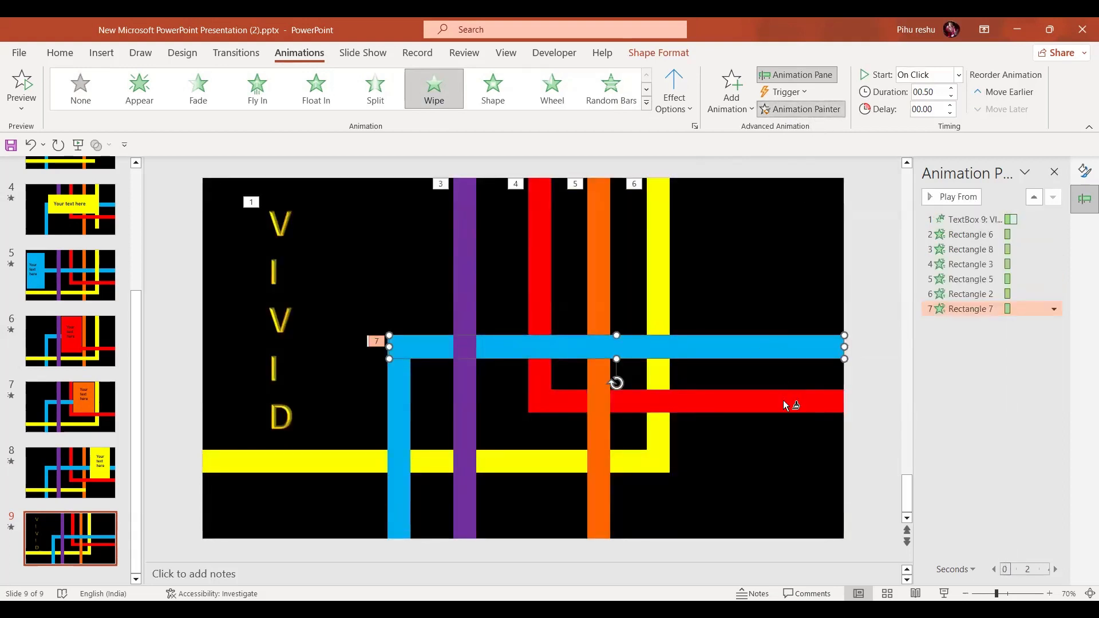
left_click(782, 400)
left_click(816, 114)
left_click(529, 465)
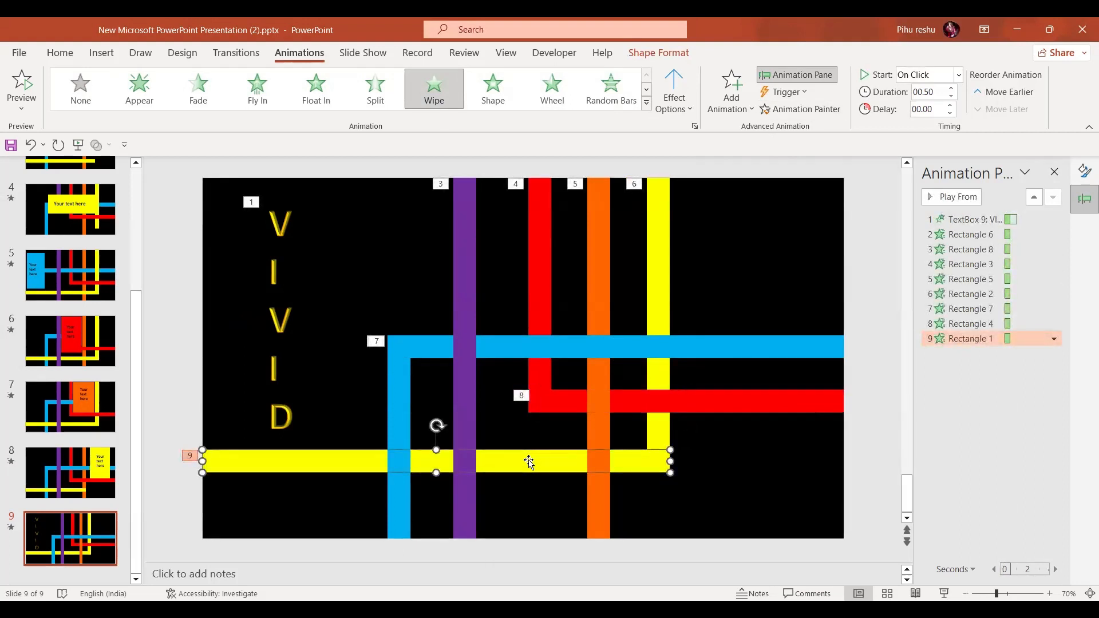
Set the blue vertical bar's Wipe direction to From Bottom
left_click(400, 428)
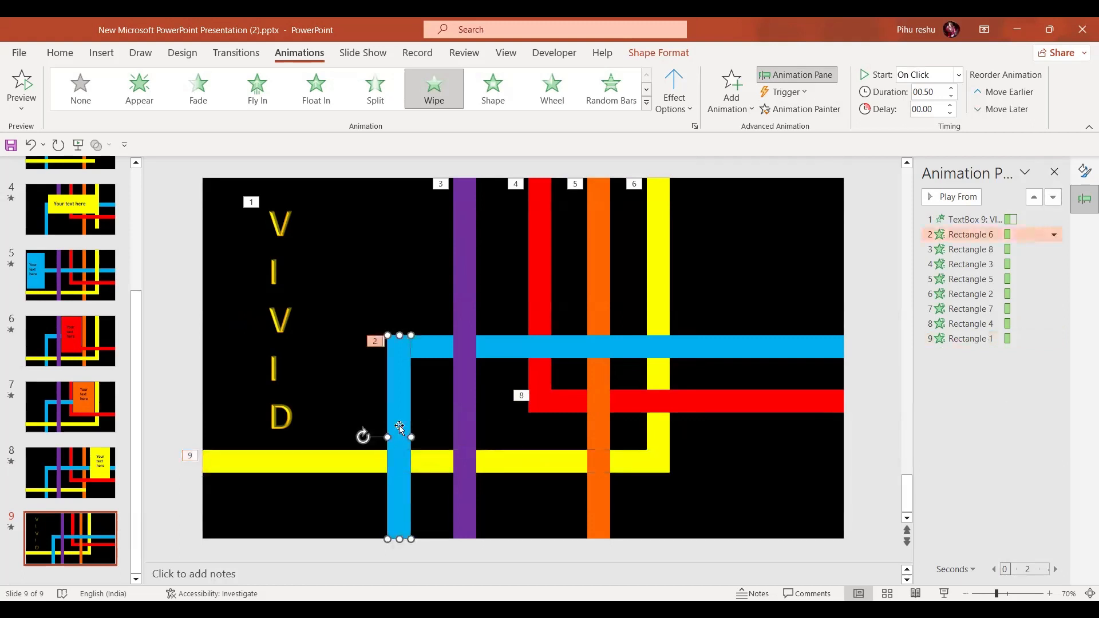
left_click(689, 110)
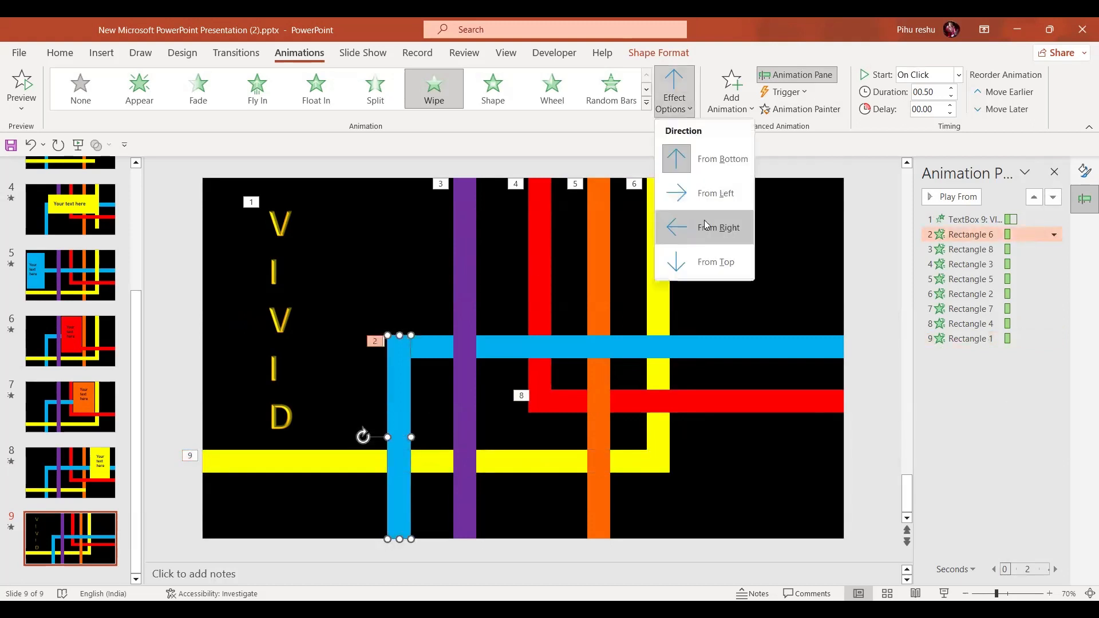
left_click(715, 154)
Set the purple bar's Wipe direction to From Top
left_click(466, 257)
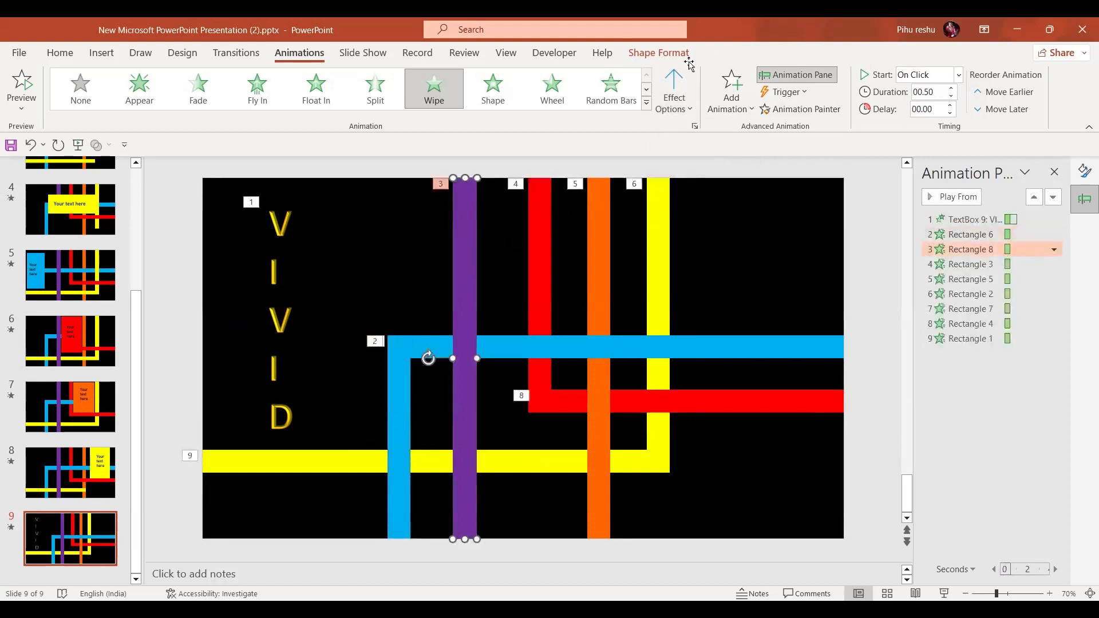
left_click(680, 112)
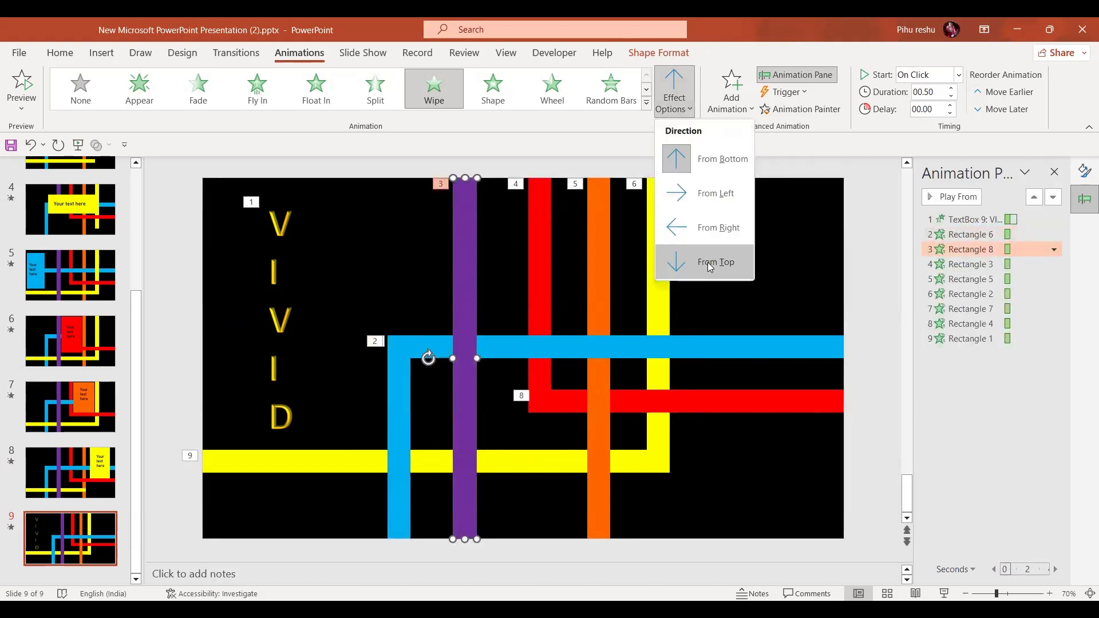
left_click(709, 263)
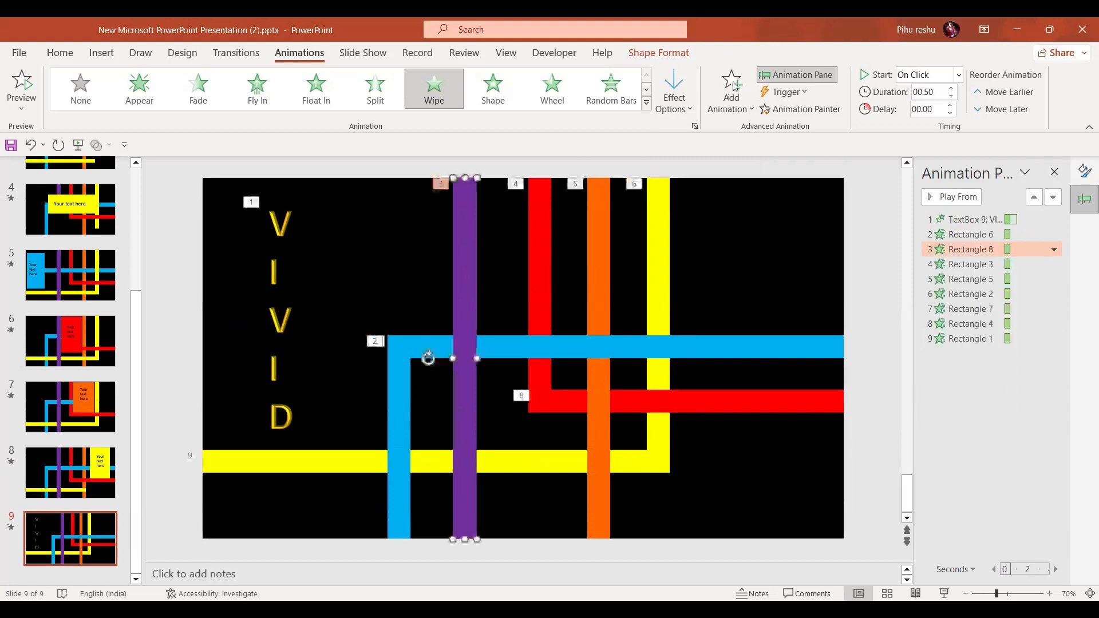
left_click(674, 95)
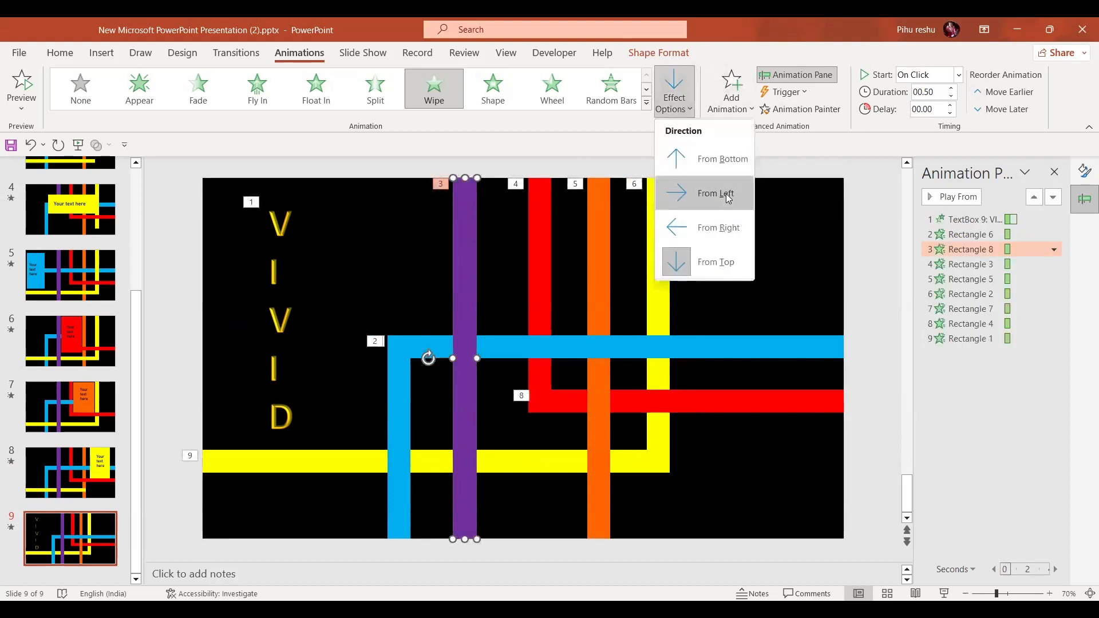
left_click(720, 274)
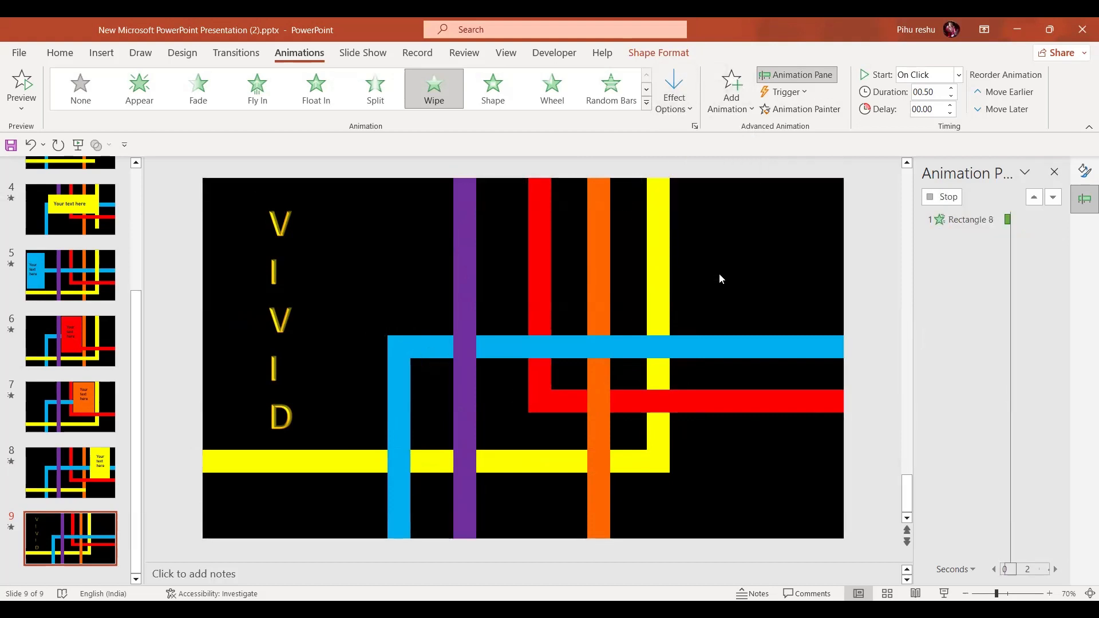
Set the red vertical bar's Wipe direction to From Top
left_click(544, 252)
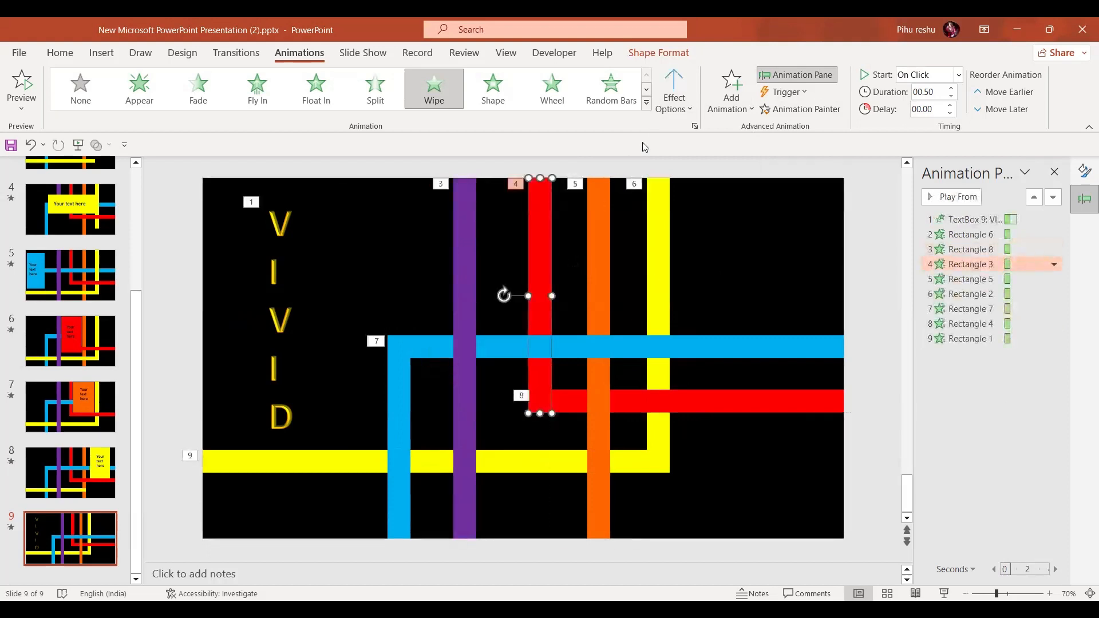
left_click(674, 94)
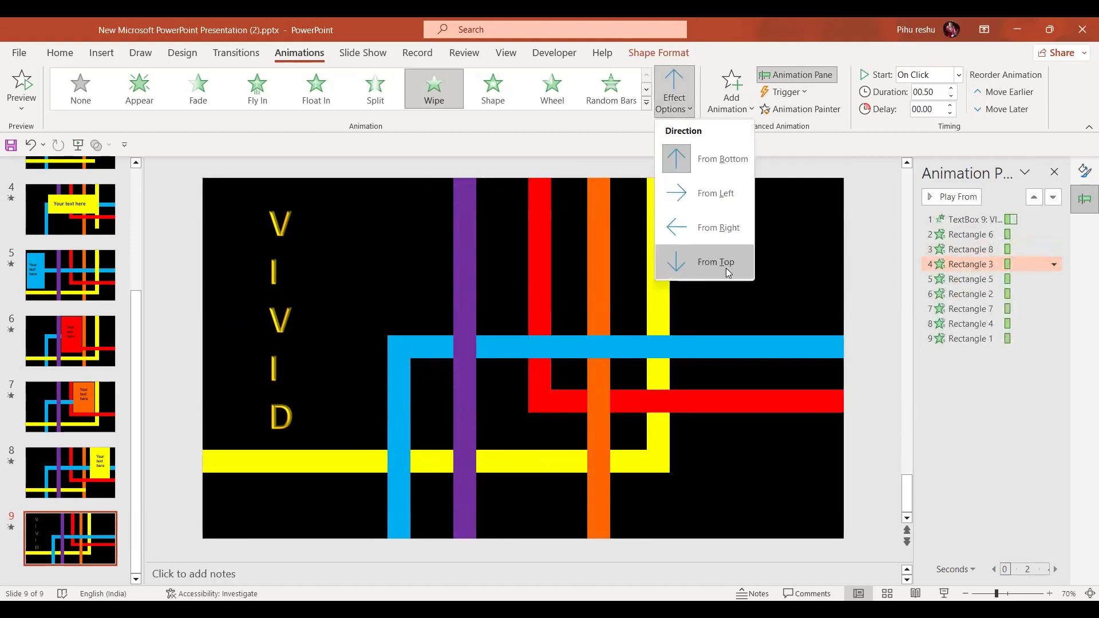
left_click(725, 268)
Set the orange bar's Wipe direction to From Bottom
left_click(606, 286)
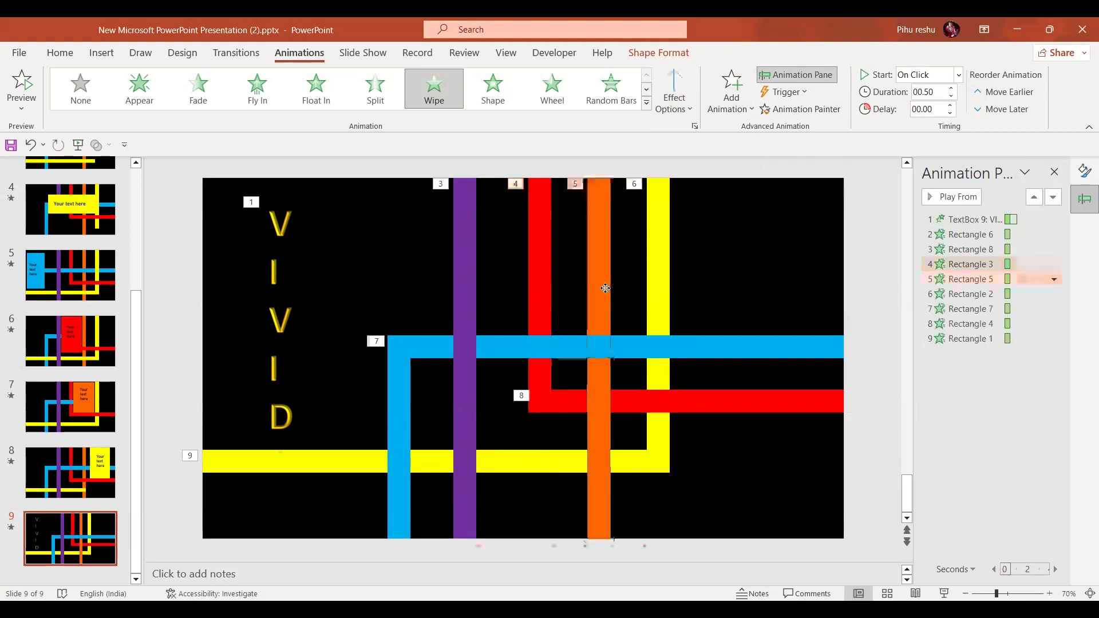
left_click(689, 107)
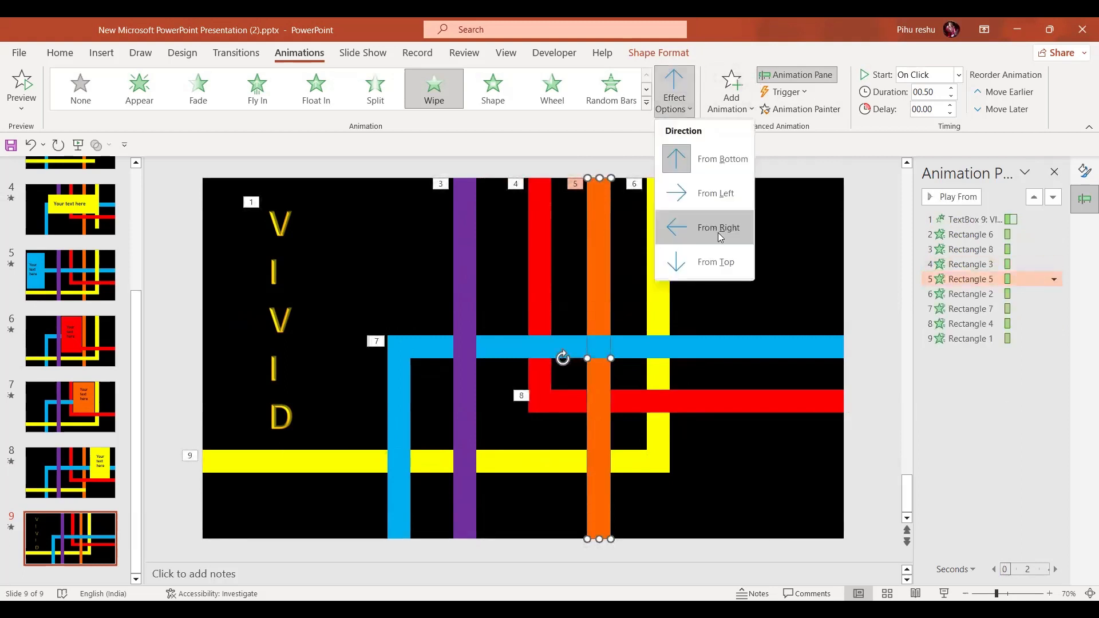
left_click(710, 161)
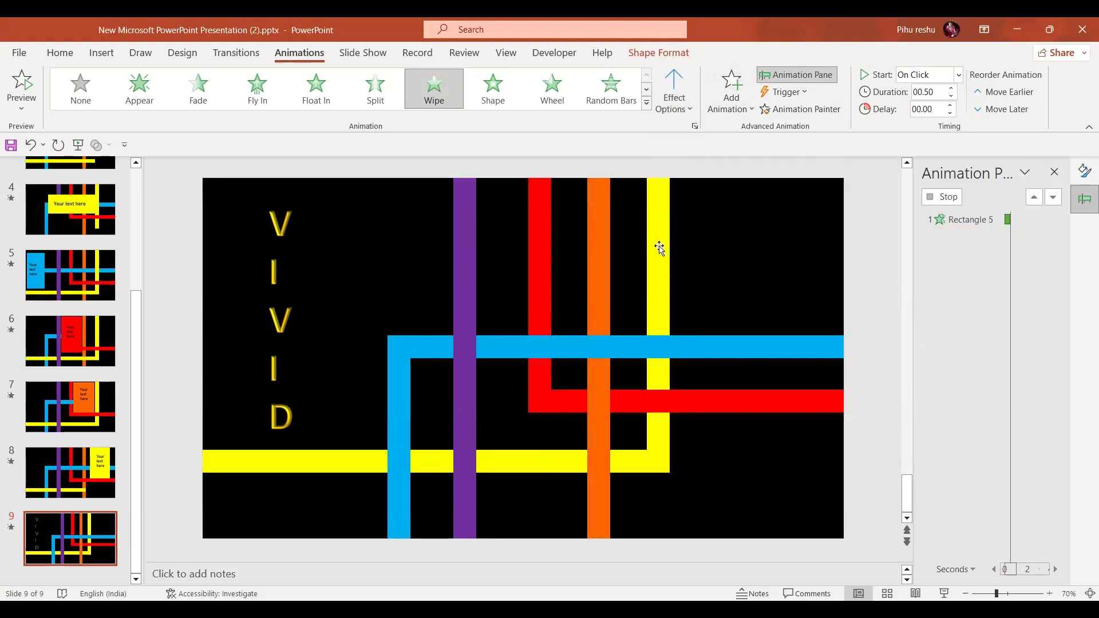
left_click(690, 109)
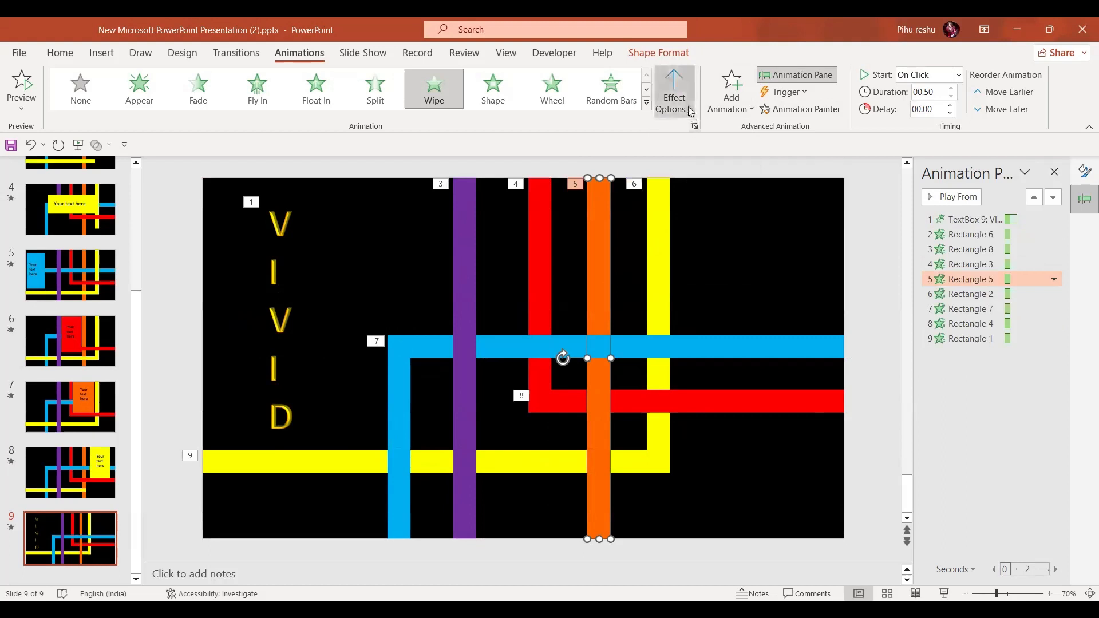
left_click(726, 311)
Set the yellow vertical bar's Wipe direction to From Top and the blue horizontal bar's to From Left
left_click(663, 287)
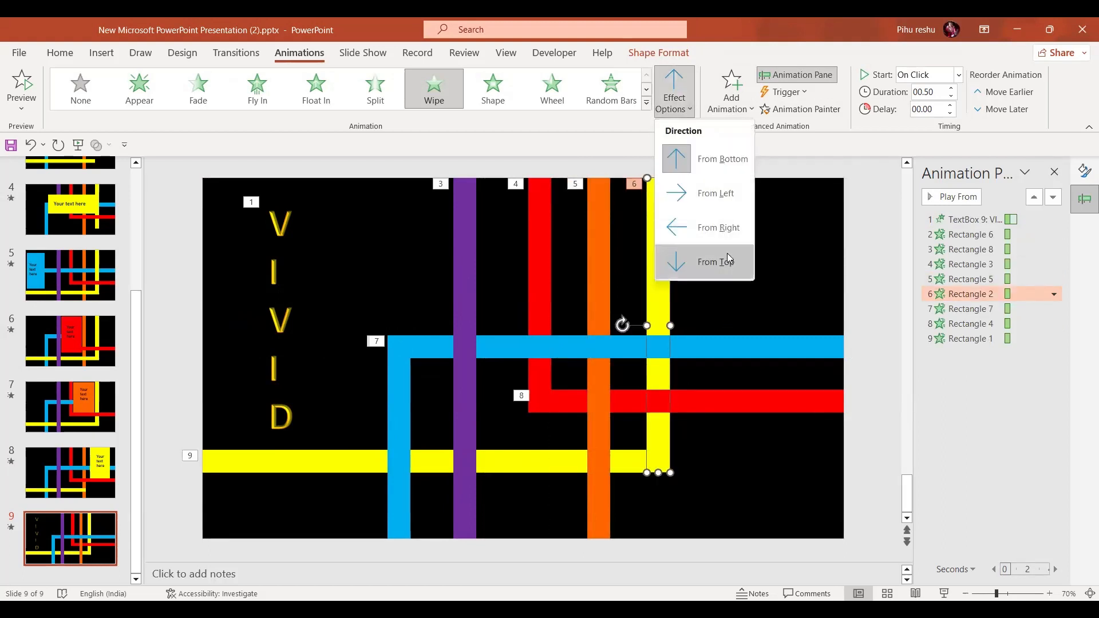
left_click(728, 262)
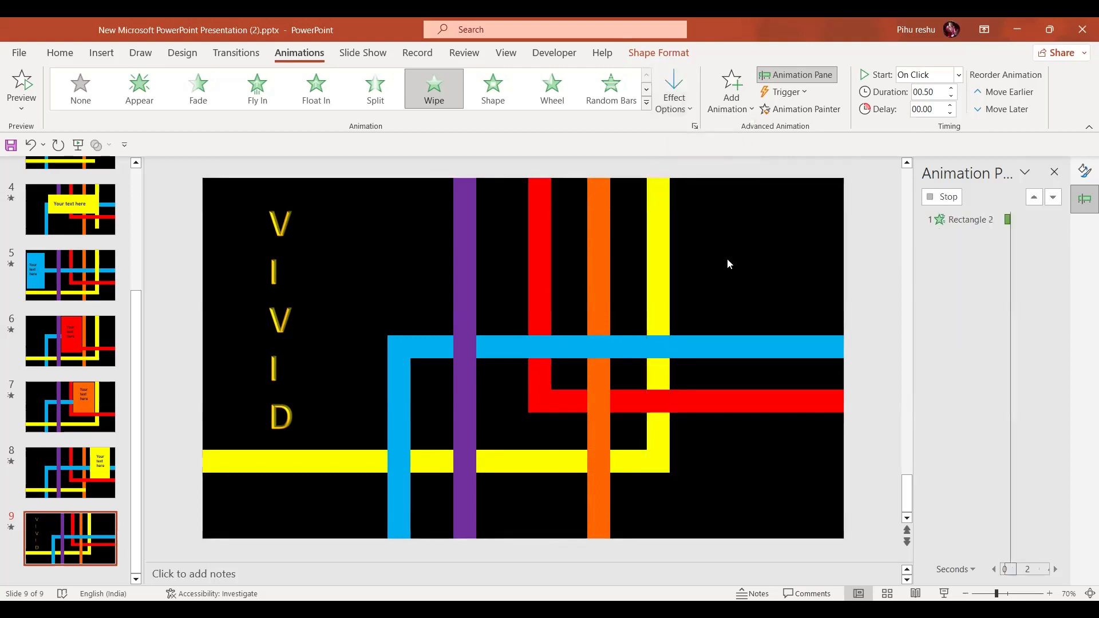
left_click(753, 346)
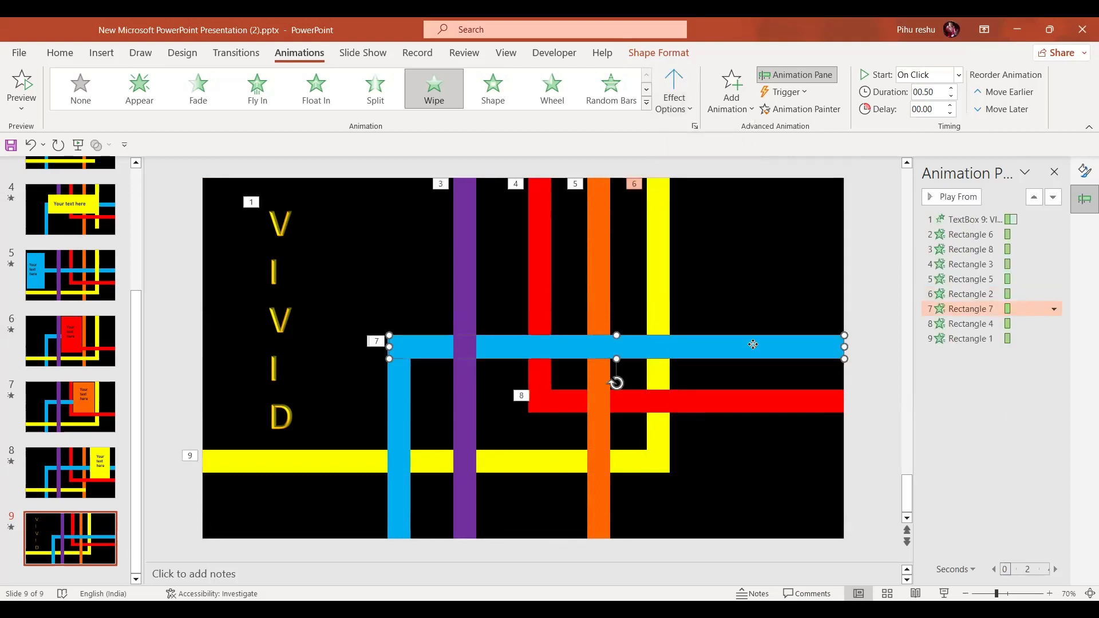
left_click(690, 111)
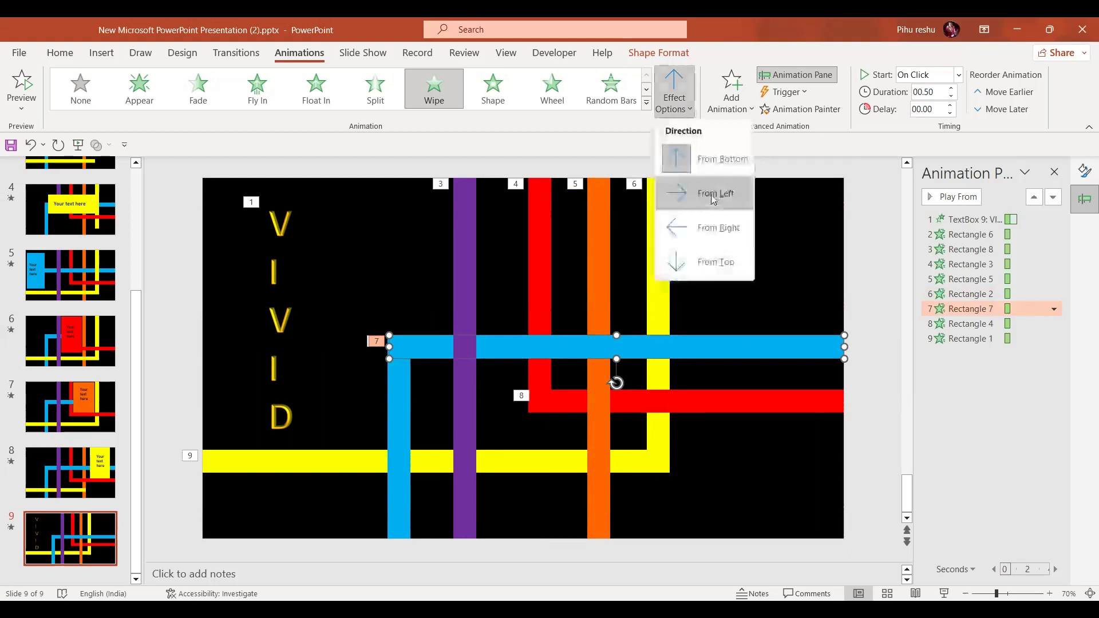
left_click(711, 191)
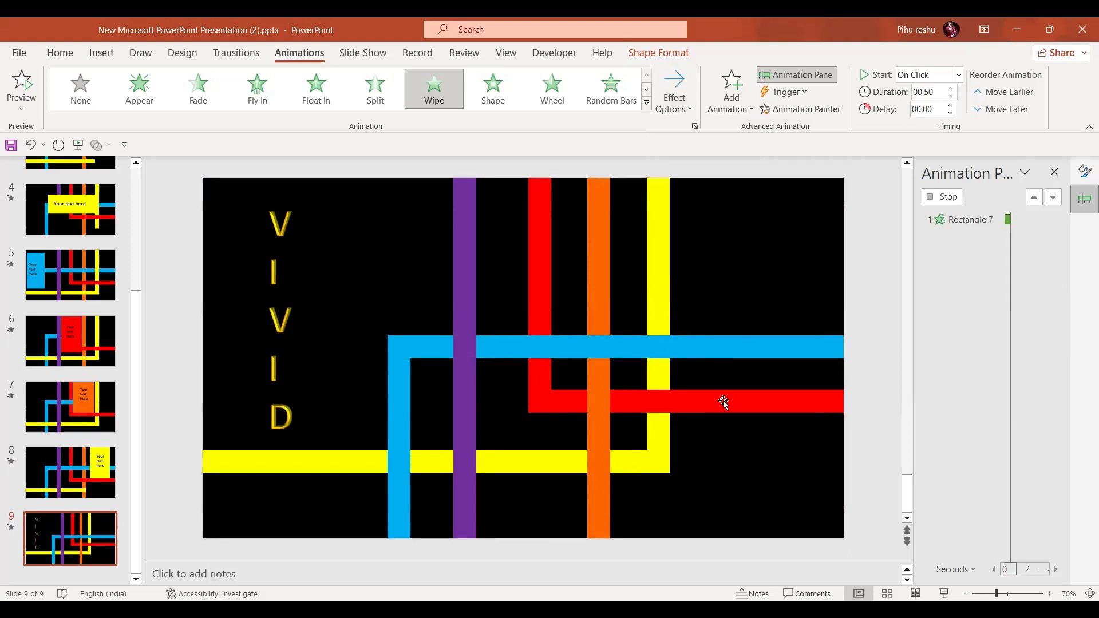
left_click(702, 201)
Set the red horizontal bar's Wipe direction to From Left and the yellow horizontal bar's to From Right
left_click(714, 406)
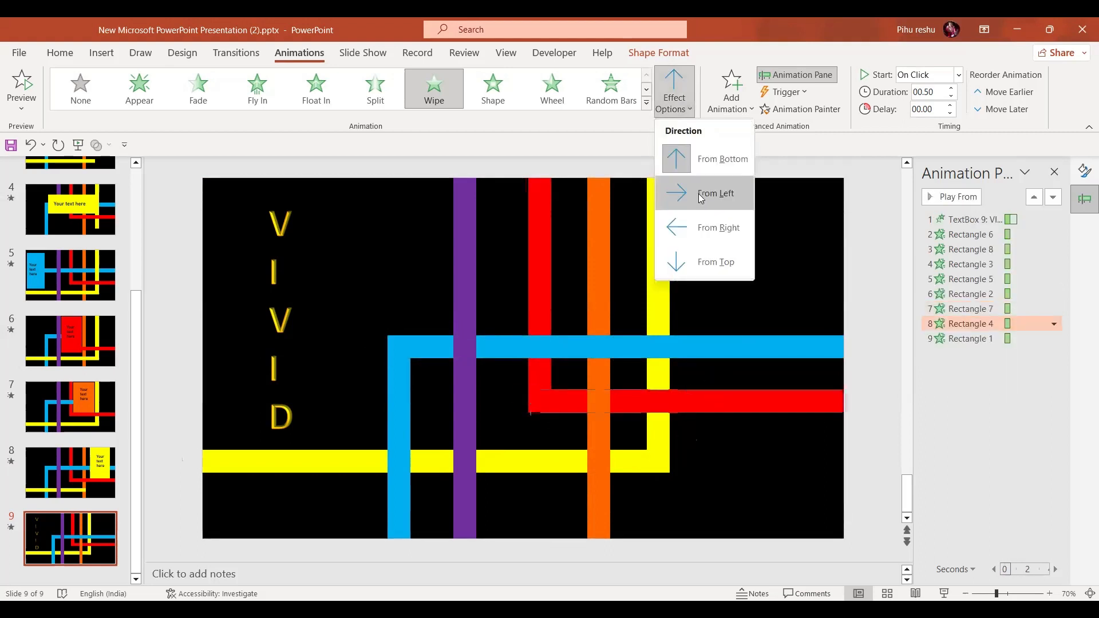
left_click(703, 193)
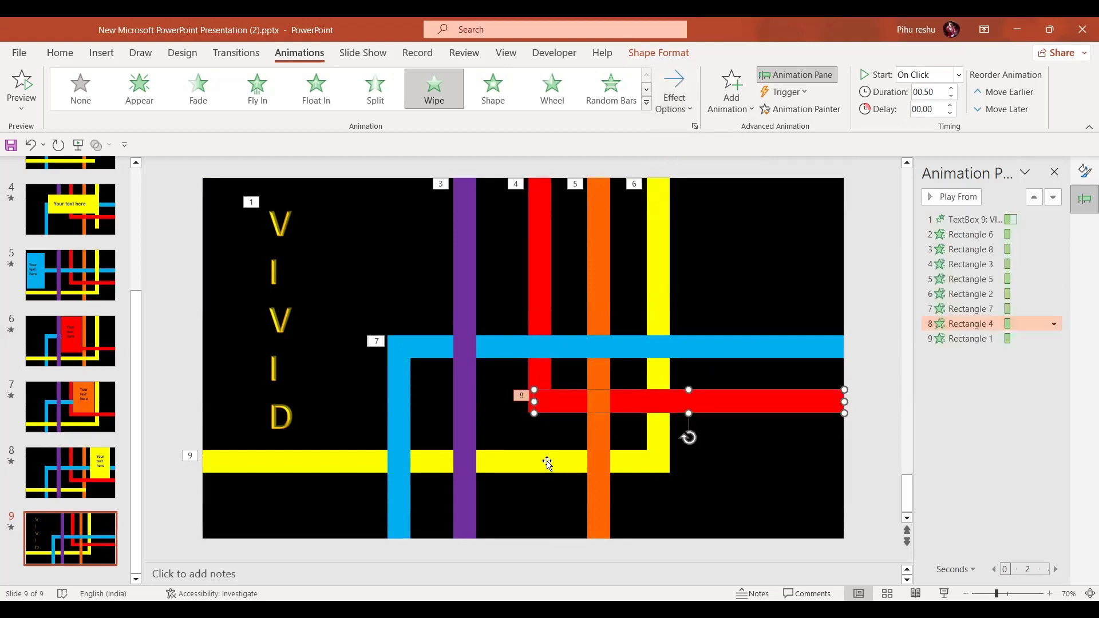
left_click(547, 464)
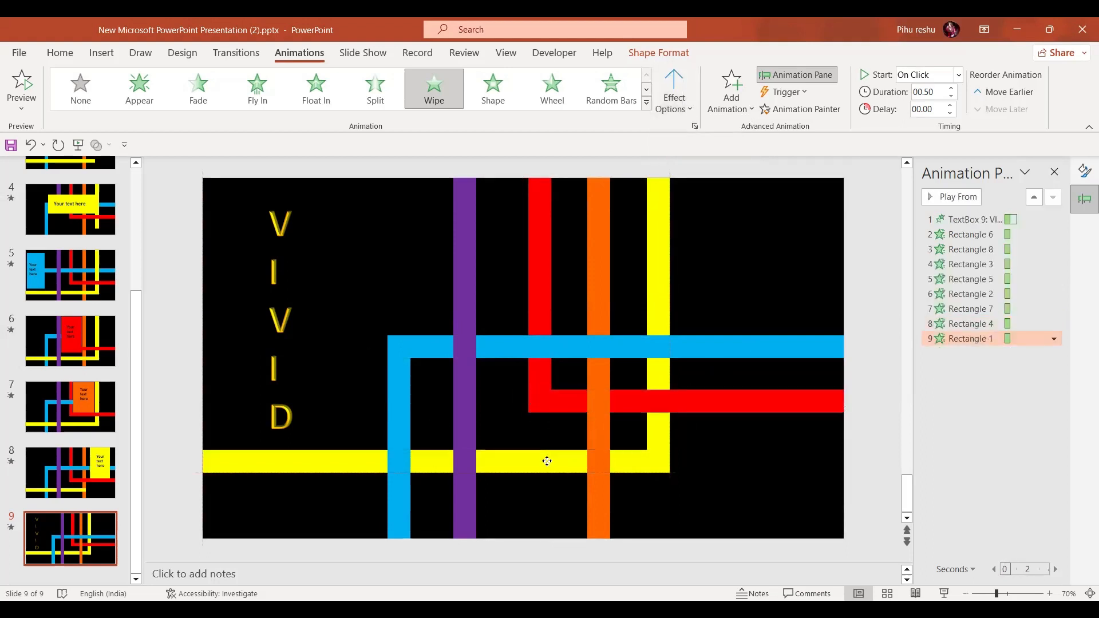
left_click(683, 108)
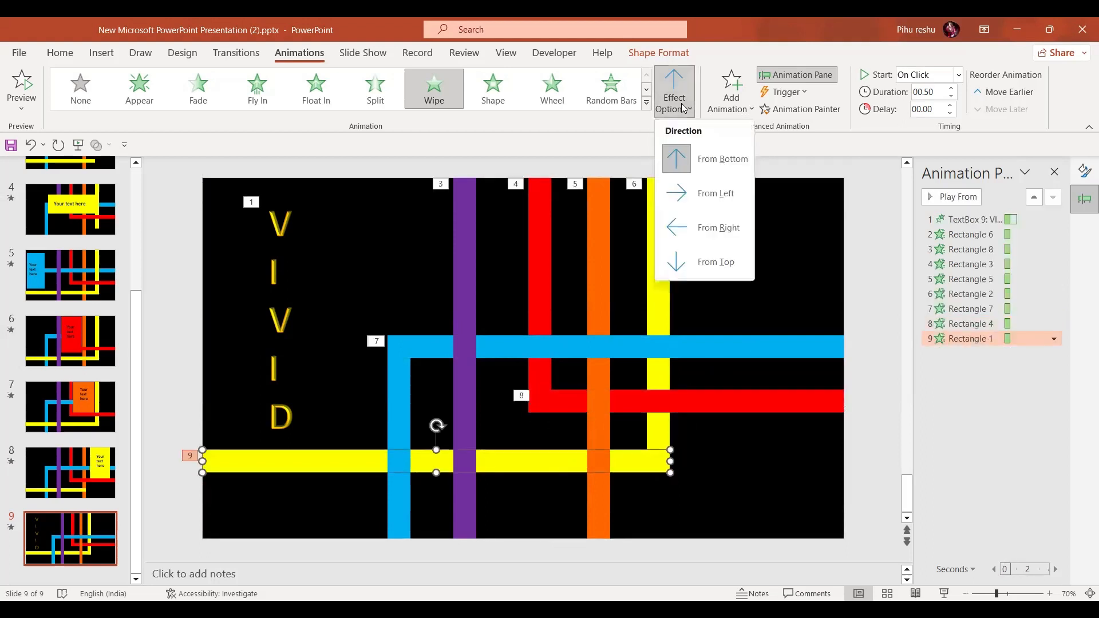
left_click(722, 229)
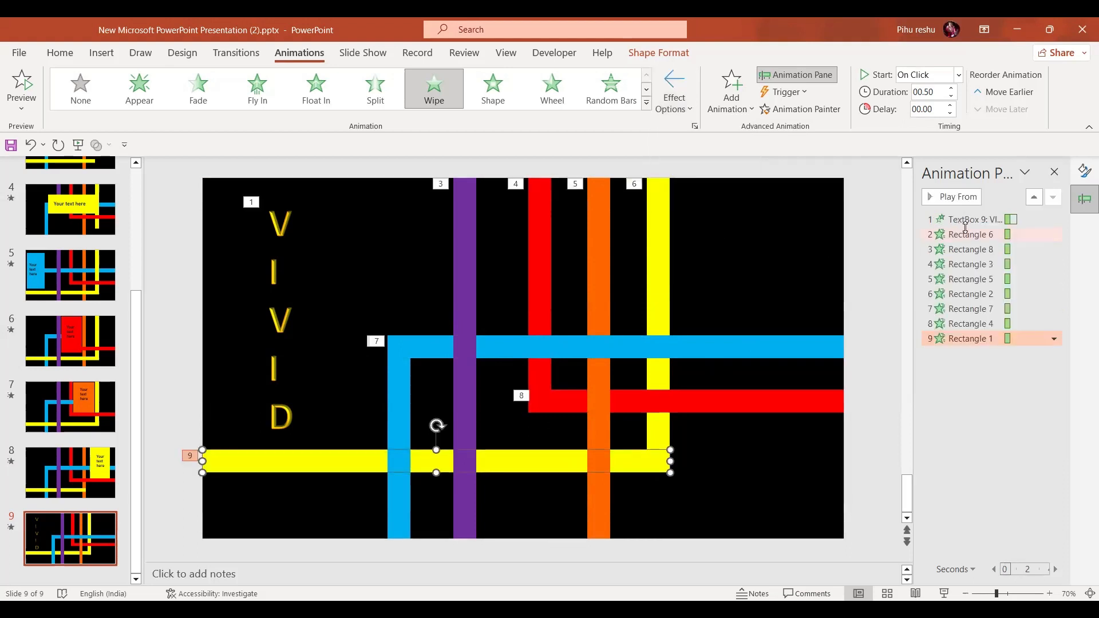
Set the blue horizontal bar's animation (Rectangle 7) to start After Previous
left_click(967, 234)
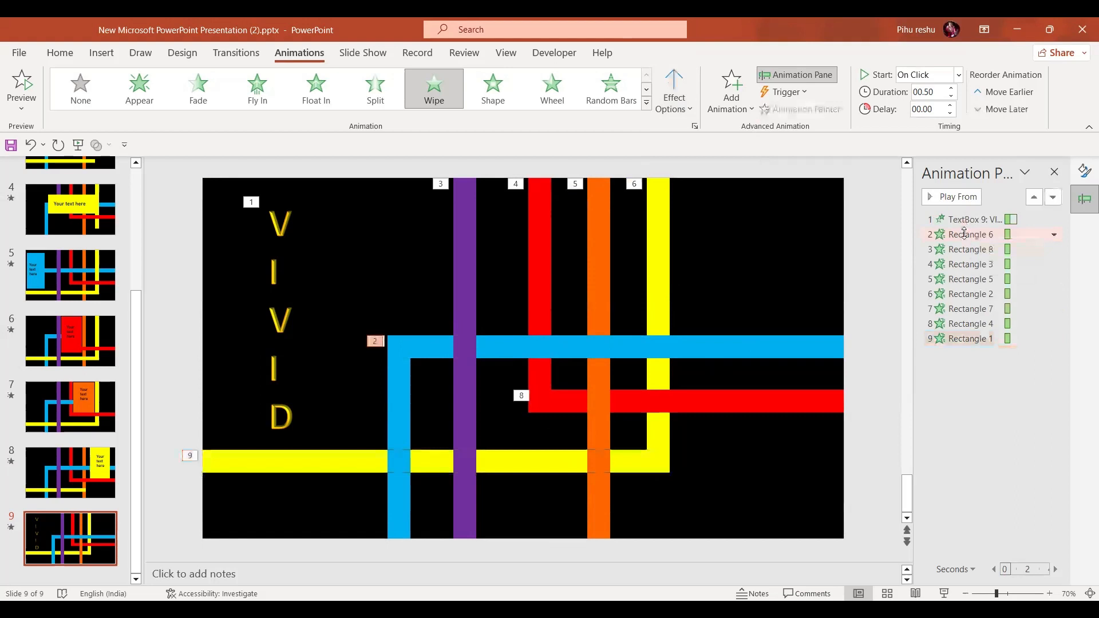
left_click(978, 339)
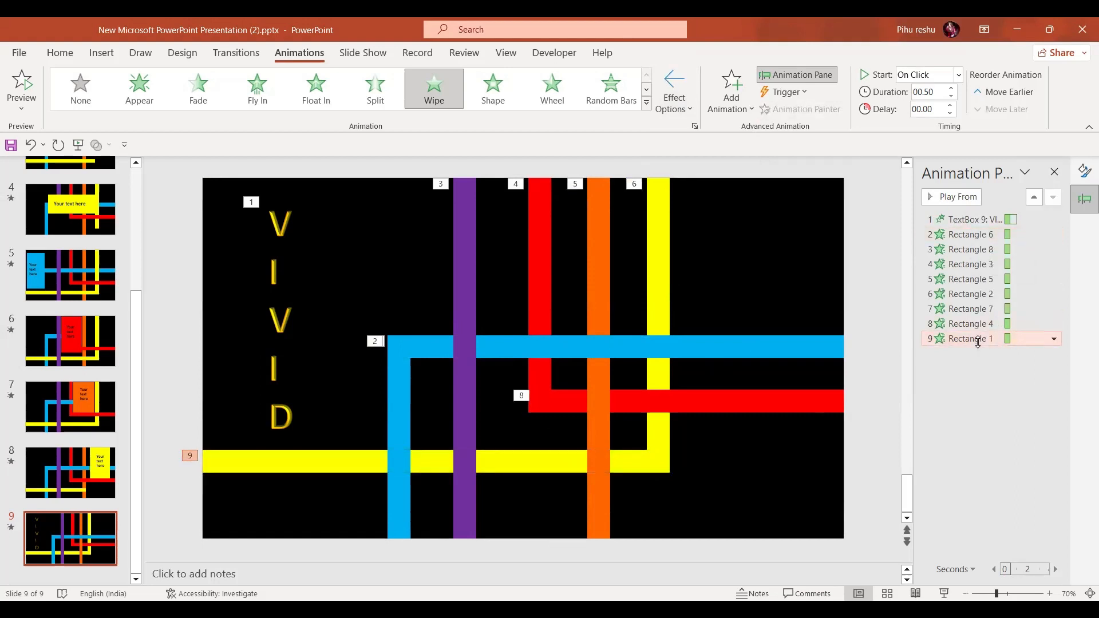
left_click(982, 310)
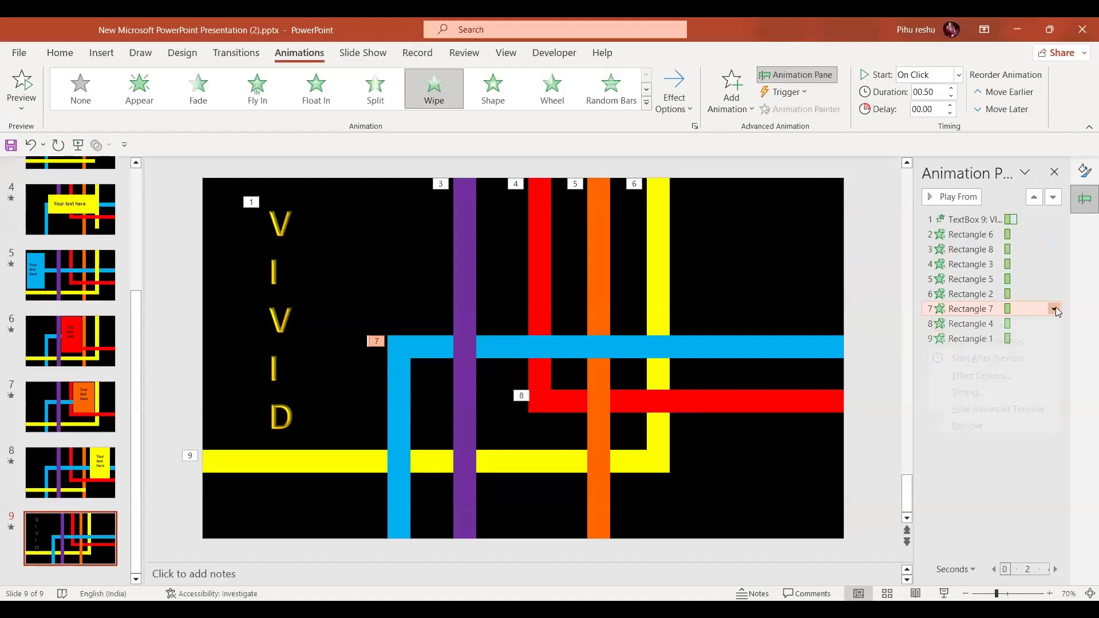
left_click(1054, 309)
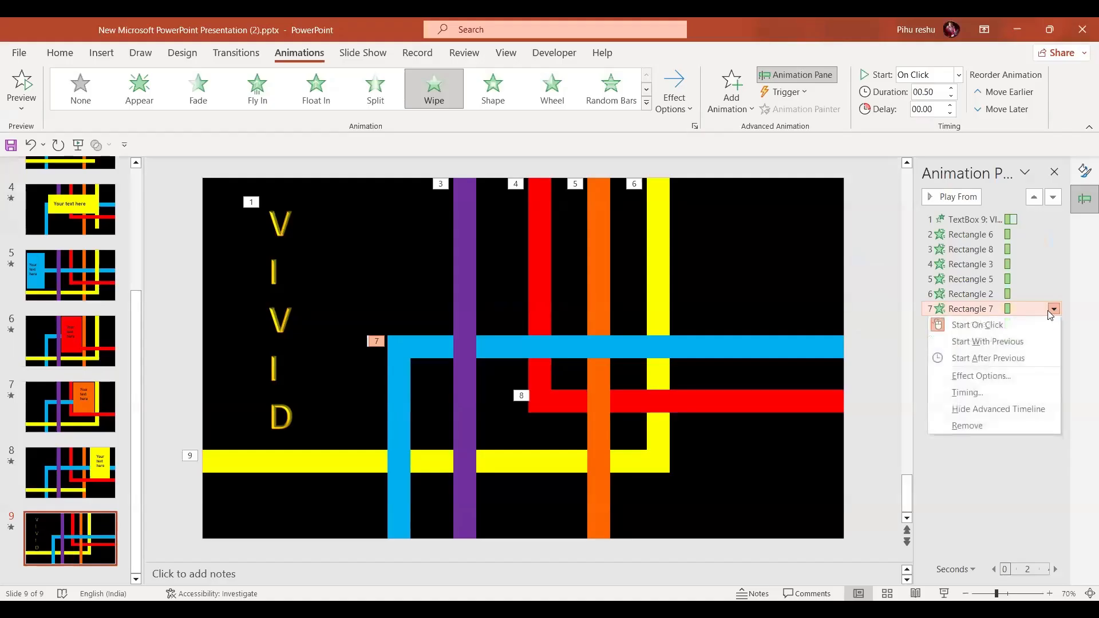
left_click(1024, 358)
Set the red and yellow horizontal bars' animations (Rectangle 4 and Rectangle 1) to start With Previous
left_click(986, 324)
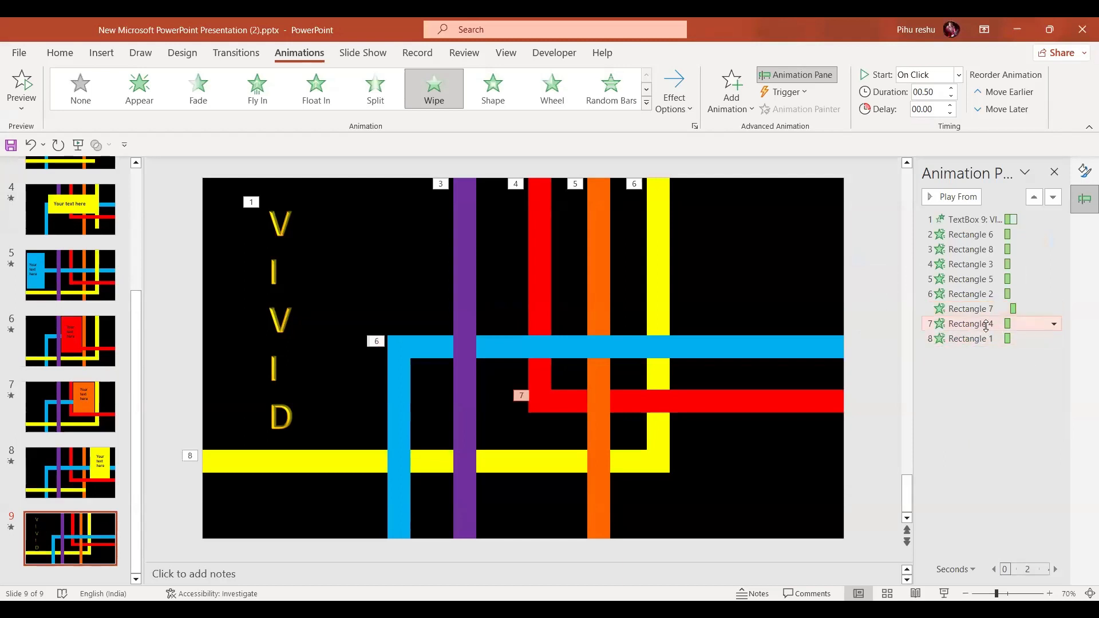
key("shift+Down")
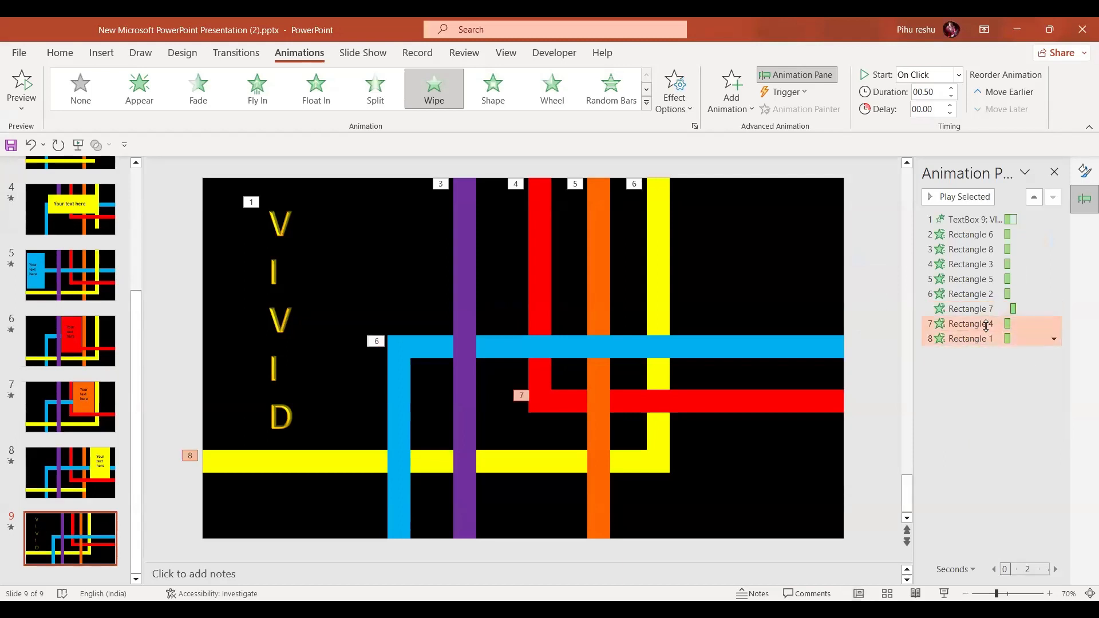
left_click(1054, 339)
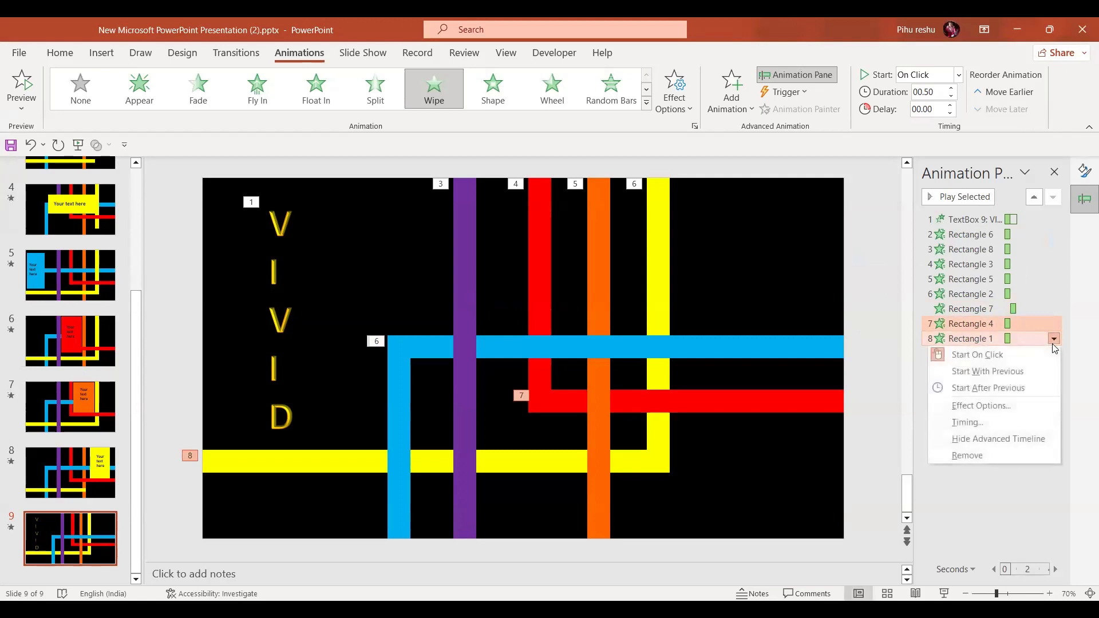
left_click(1002, 372)
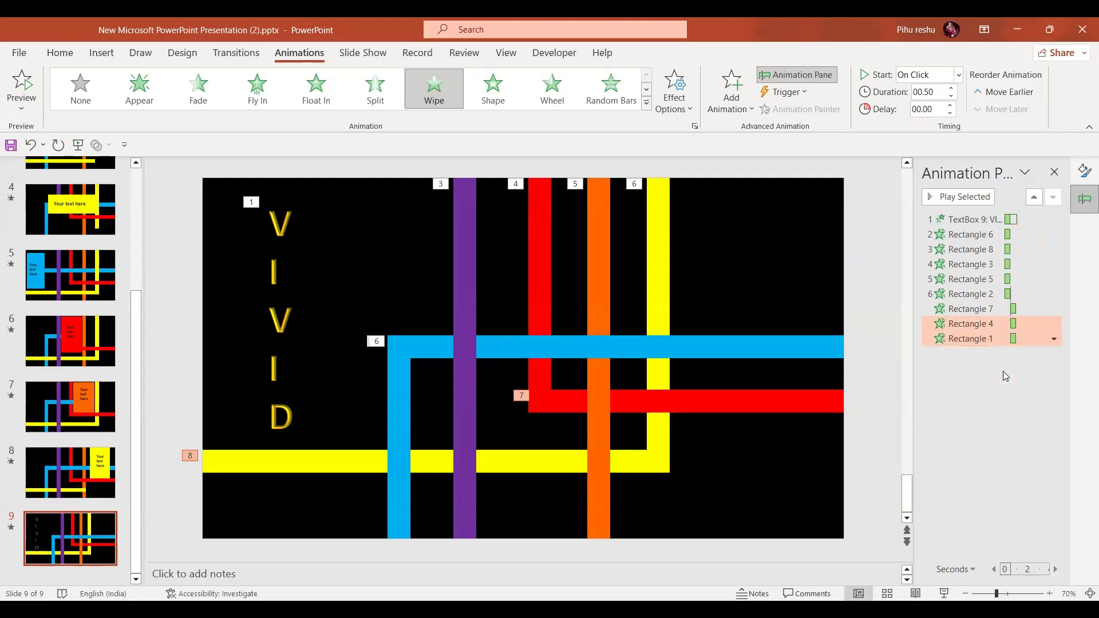
Set the five vertical bars' animations (Rectangles 6, 8, 3, 5 and 2) to start With Previous
left_click(972, 235)
key("shift+Down")
key("shift+Down")
key("shift+Down")
key("shift+Down")
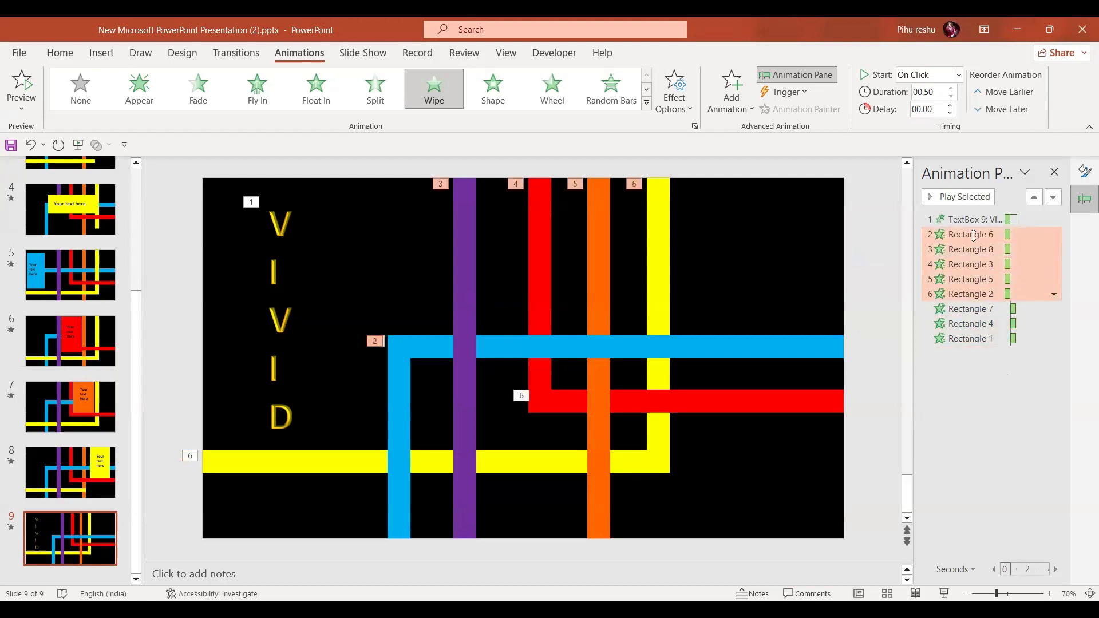
left_click(1053, 295)
left_click(1023, 327)
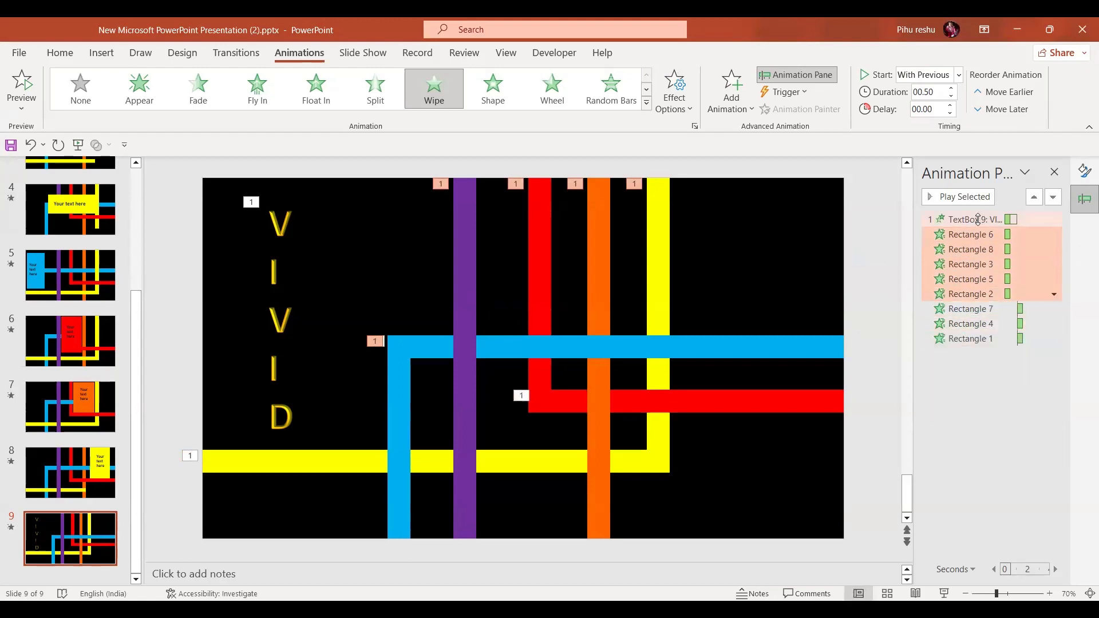
Move the VIVID text box animation to the end of the list and set it to start After Previous
left_click_drag(982, 328, 984, 356)
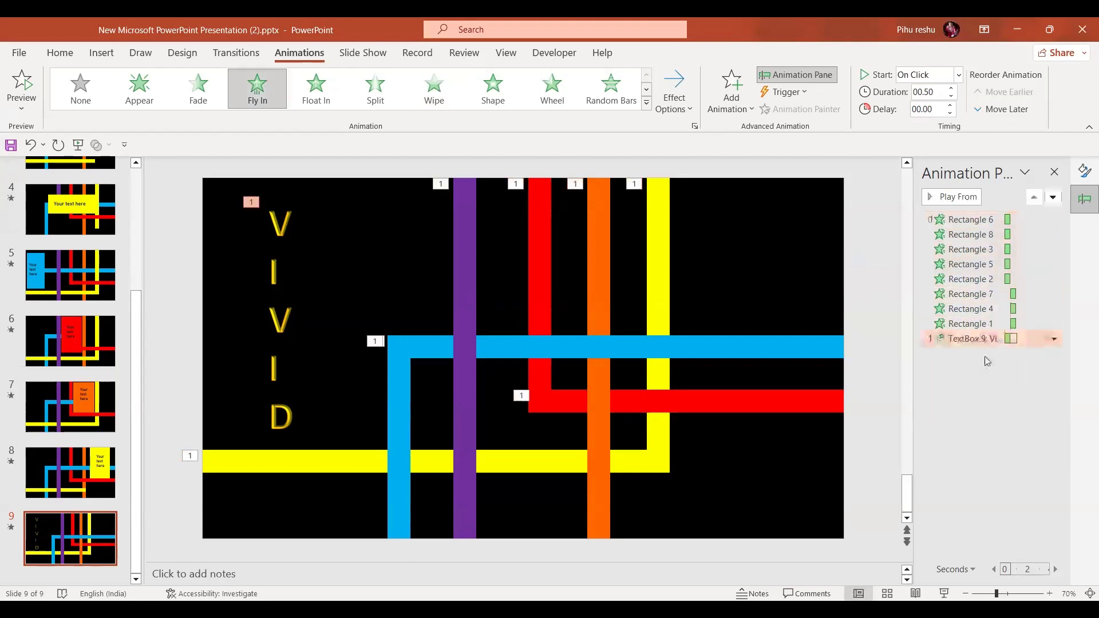
left_click(1054, 340)
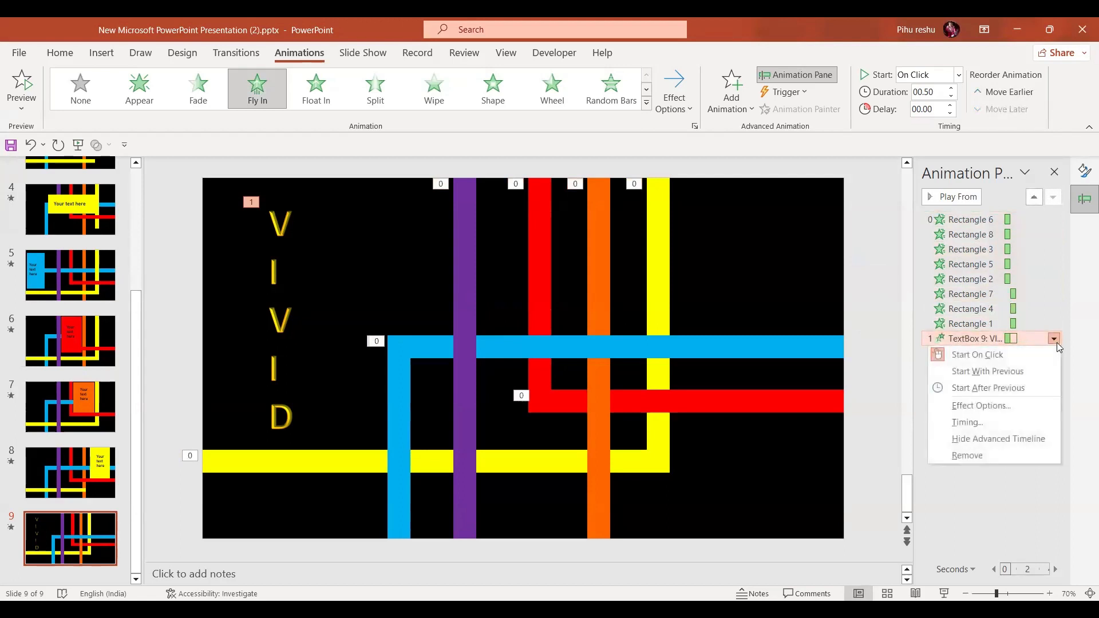
left_click(1024, 388)
Set the duration of all eight bar animations to 01.00 seconds
left_click(969, 222)
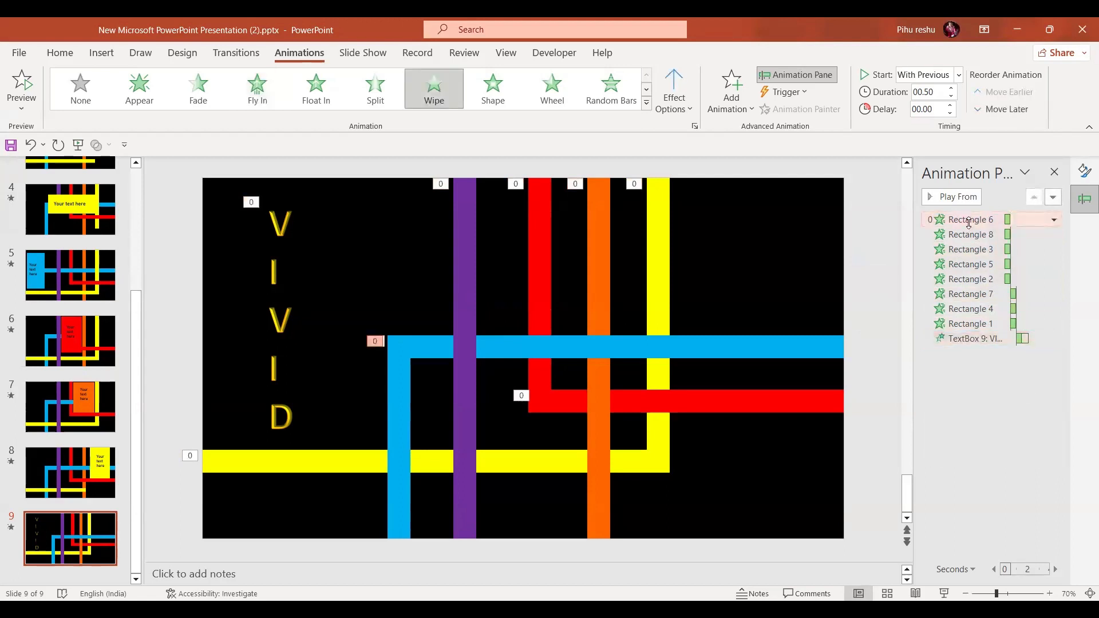
key("shift+Down")
key("shift+Down")
key("shift+Down")
key("shift+Down")
key("shift+Down")
key("shift+Down")
key("shift+Down")
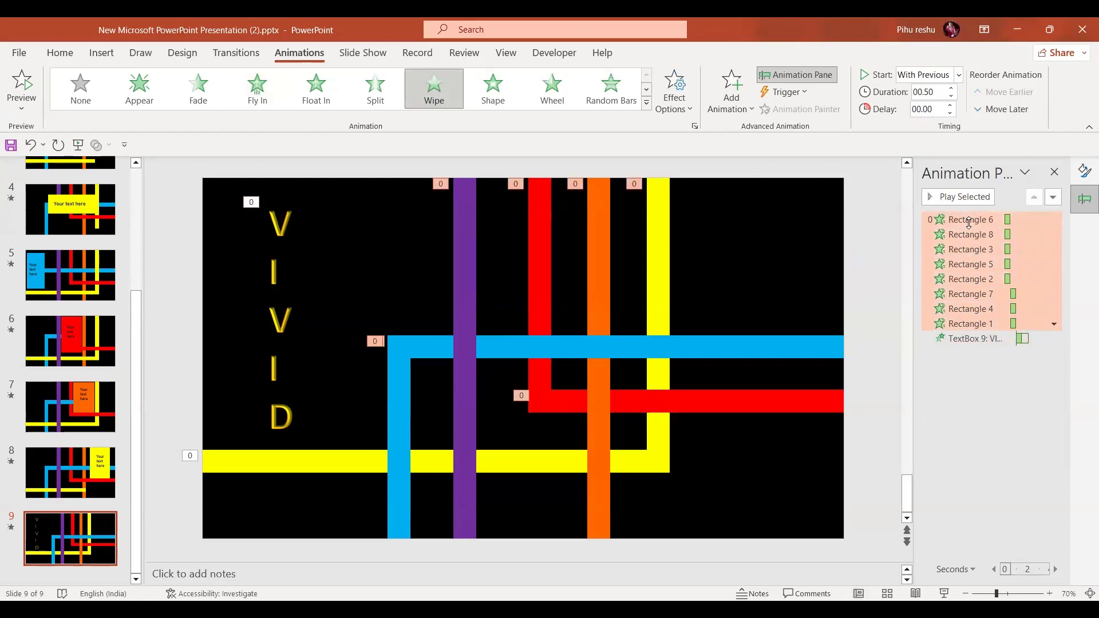
left_click(951, 88)
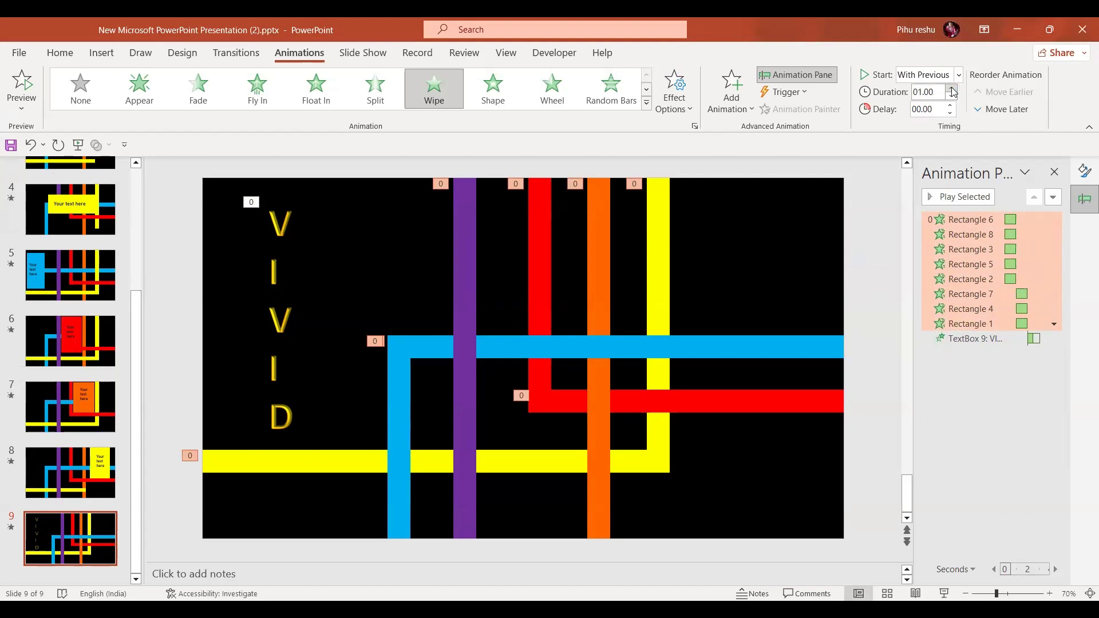
Preview the slide's animations in slide show view from the current slide
left_click(944, 593)
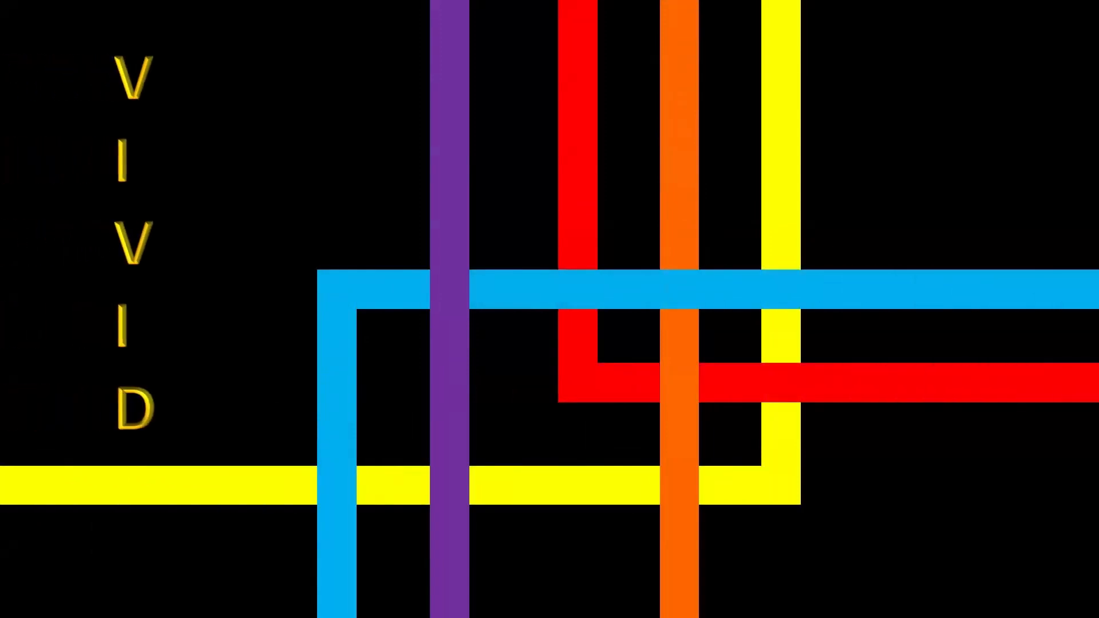
key("Escape")
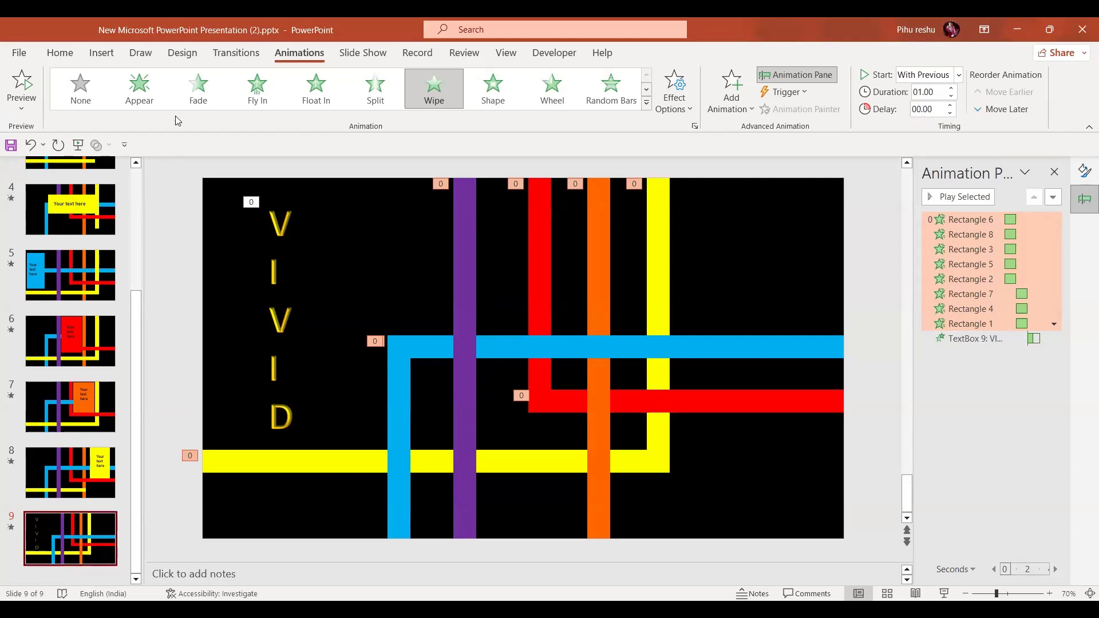
Duplicate the VIVID slide and delete the VIVID text box from the copy
left_click(223, 55)
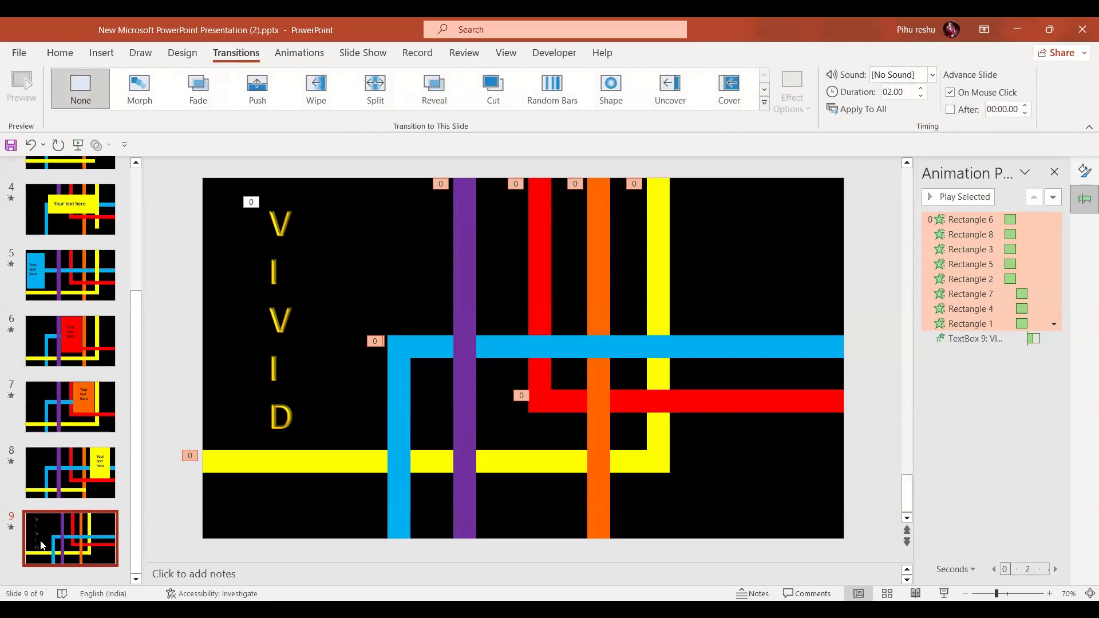
key("ctrl+d")
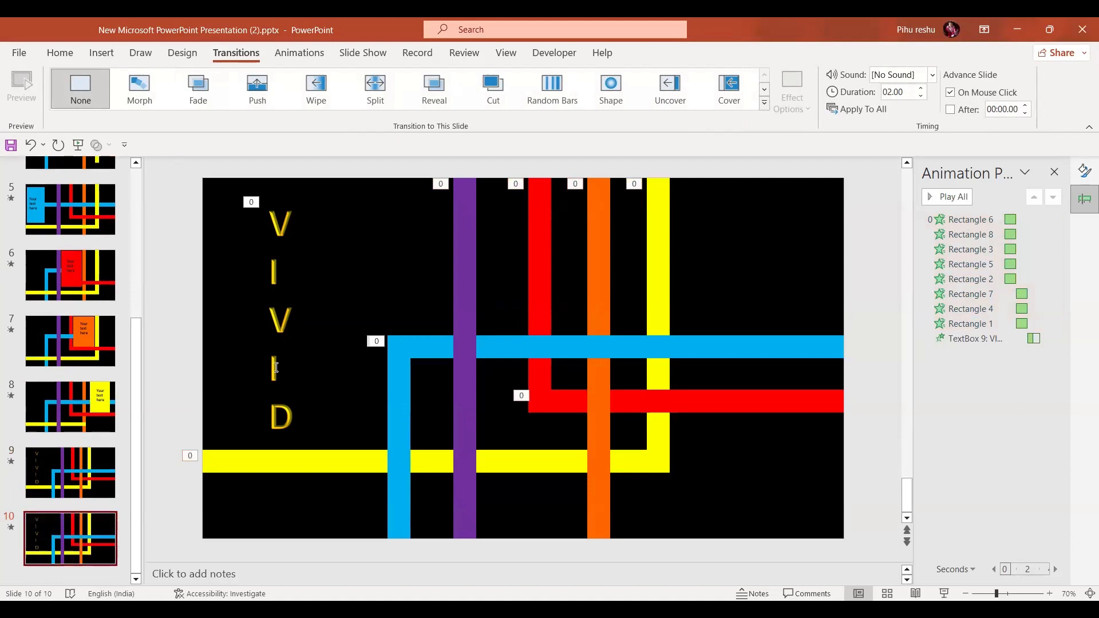
left_click(286, 231)
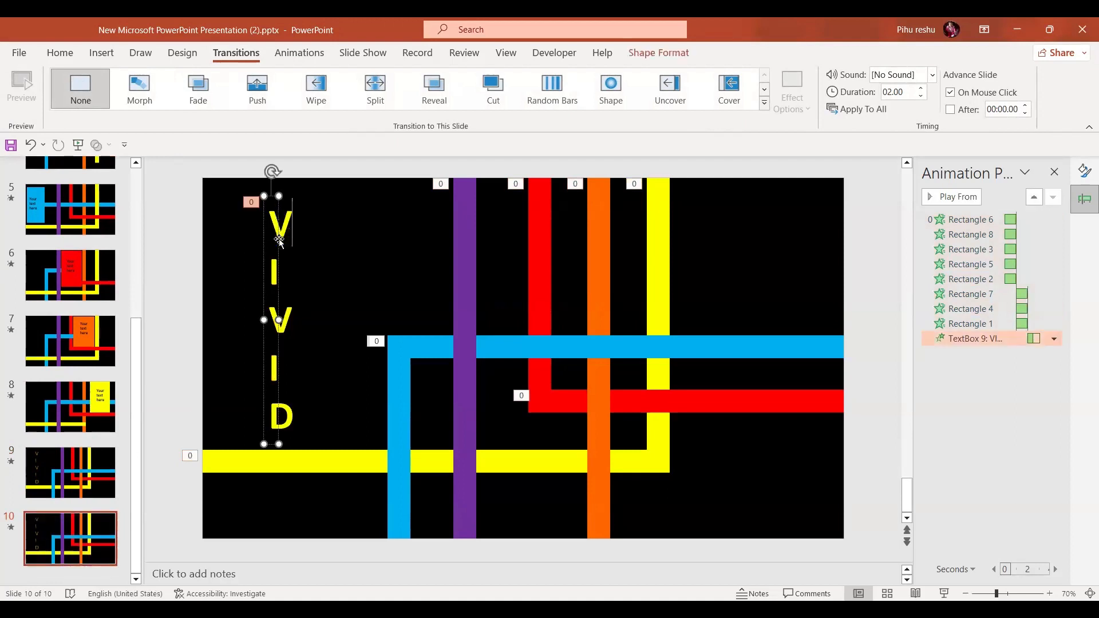
key("Delete")
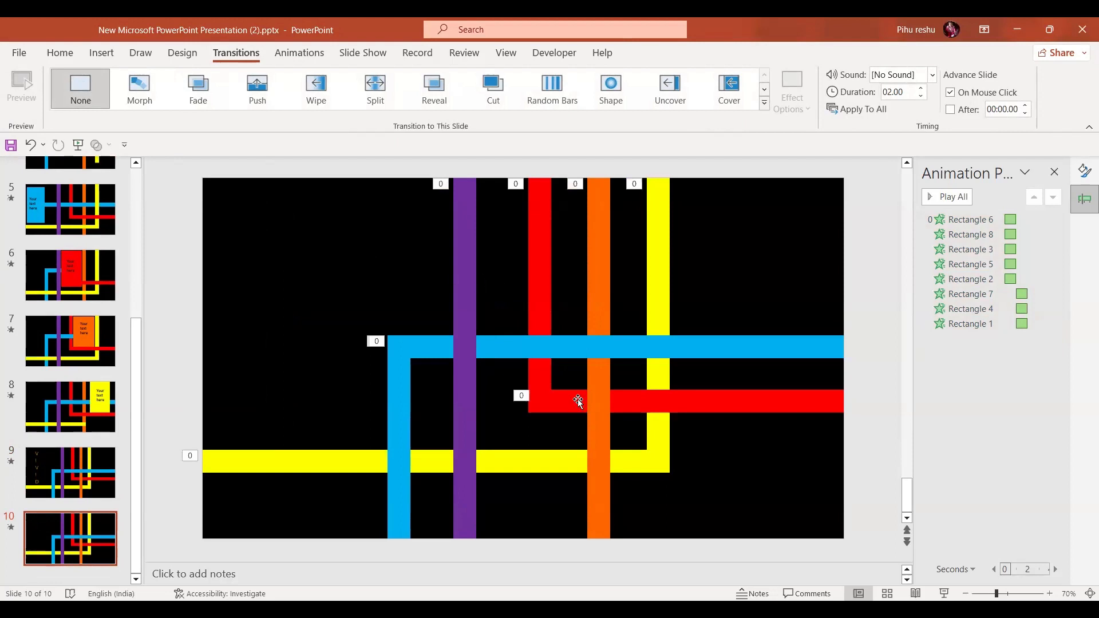
Stretch the blue horizontal bar upward into a wide block and move it toward the slide's centre
left_click(554, 341)
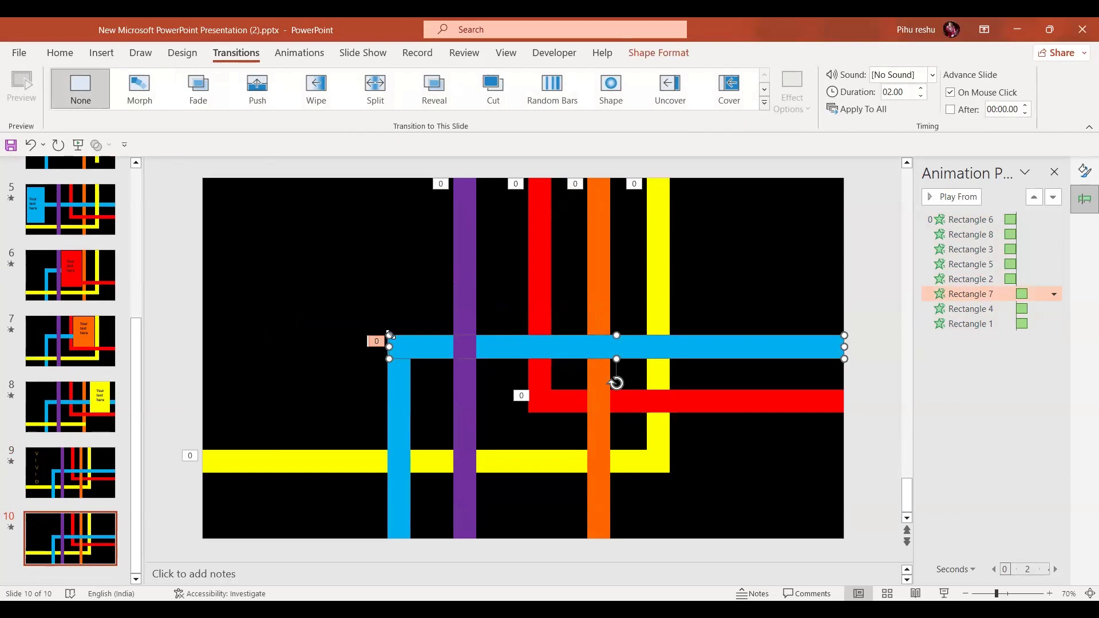
left_click_drag(389, 335, 396, 230)
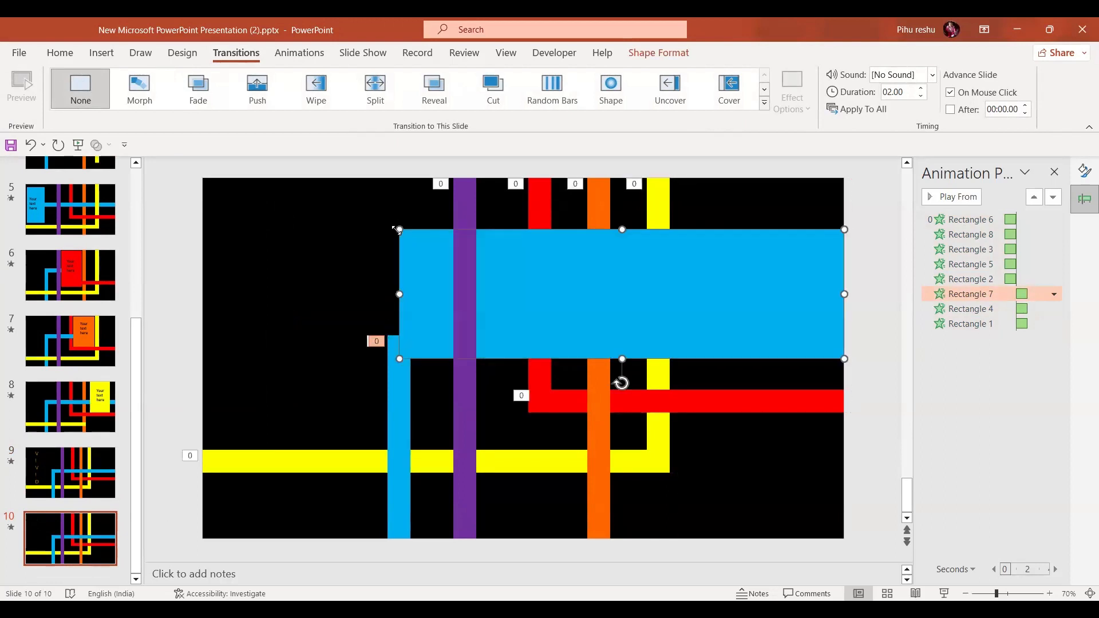
left_click_drag(605, 347, 531, 396)
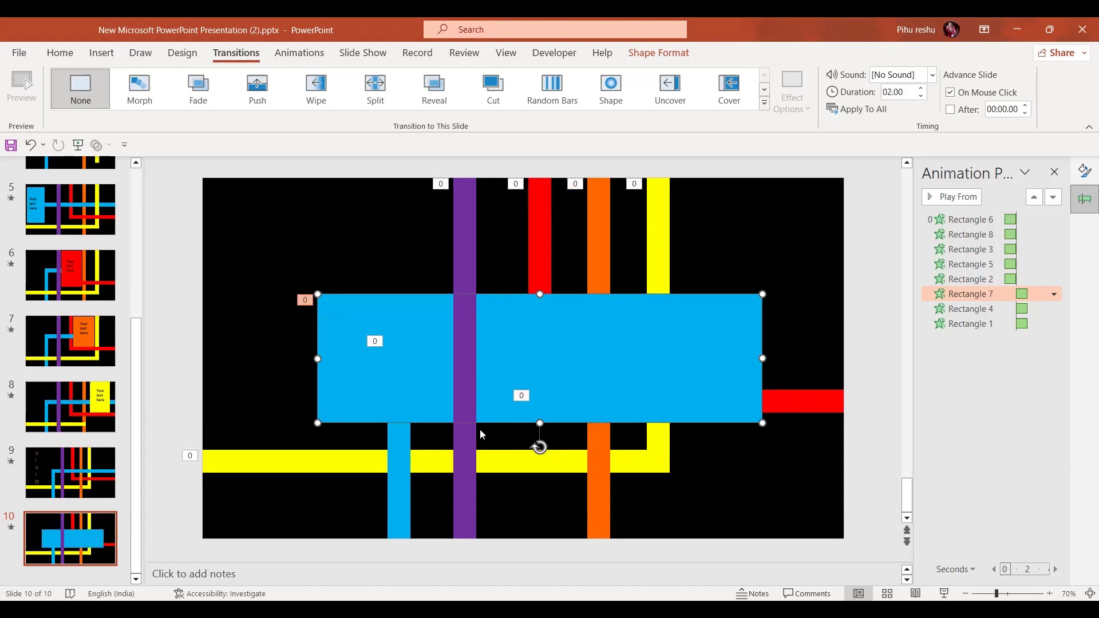
Shorten the purple vertical bar so it ends at the top of the blue block
left_click(462, 535)
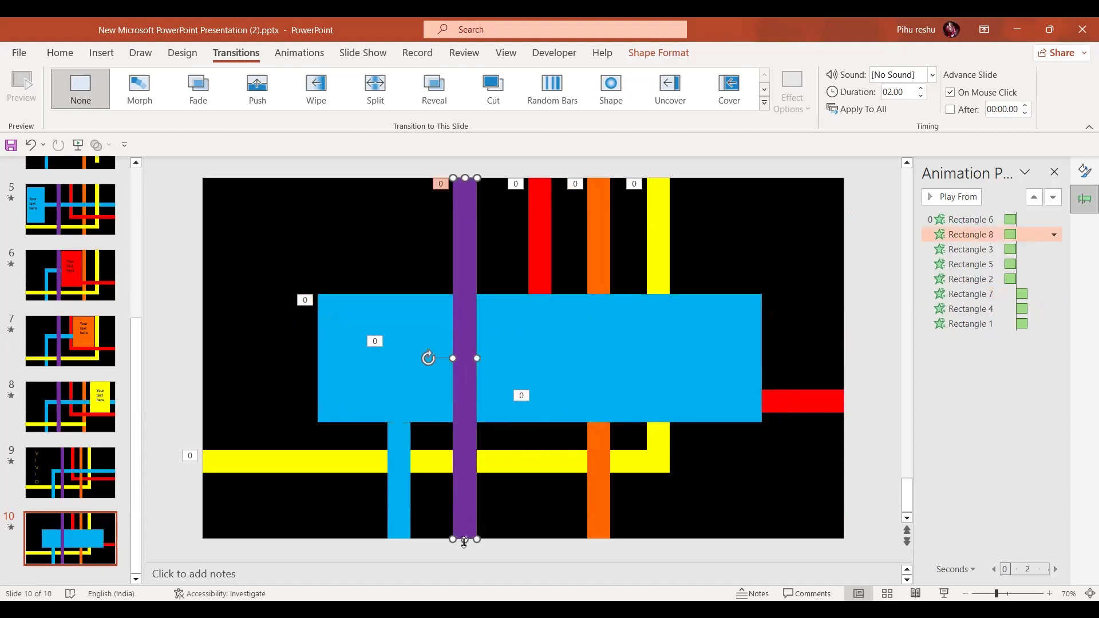
left_click_drag(464, 543, 473, 292)
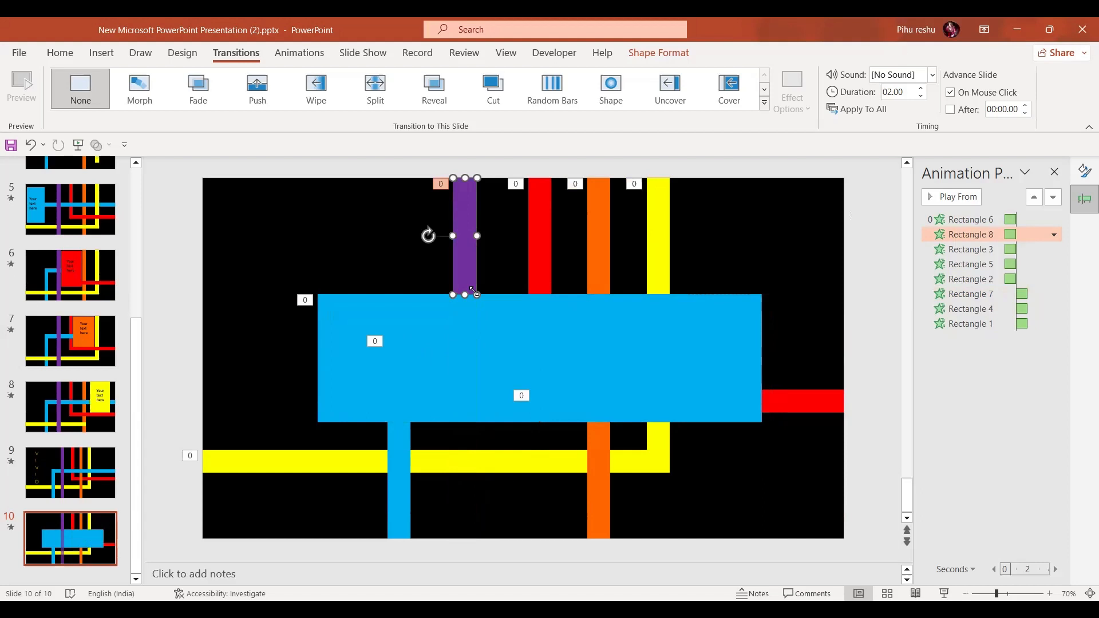
Apply the Morph transition to slide 10 and remove all of its animations
left_click(71, 564)
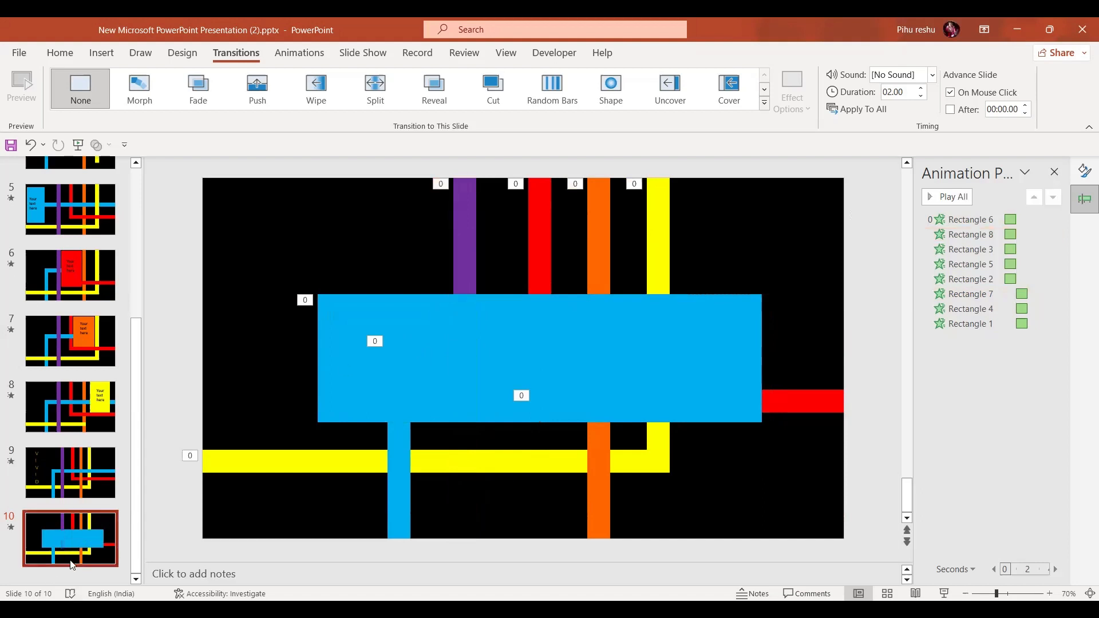
left_click(139, 82)
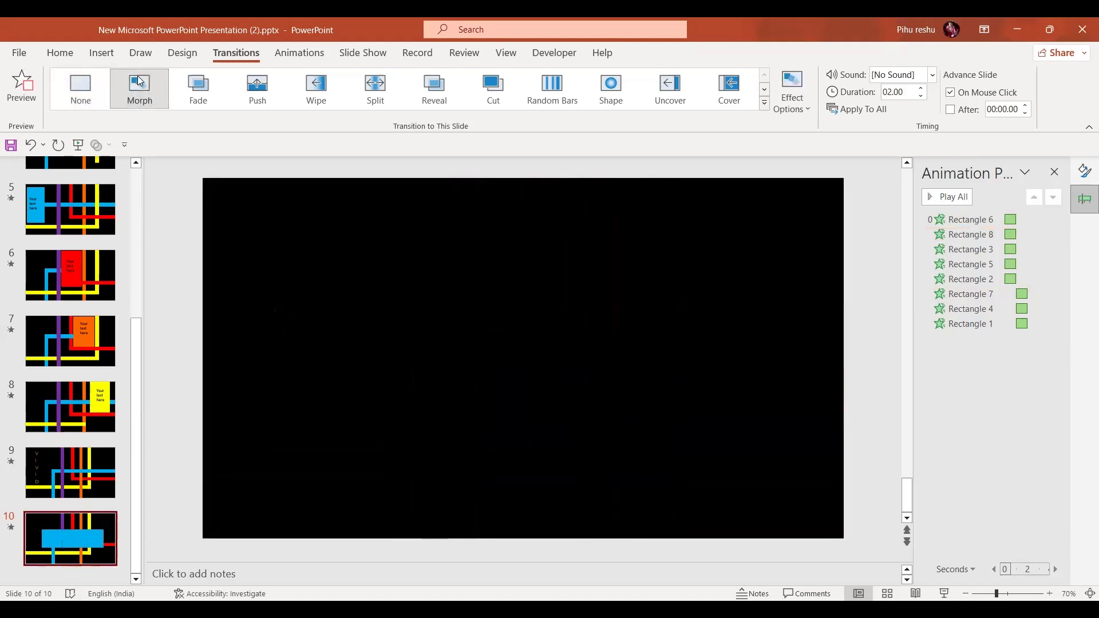
left_click(977, 219)
key("shift+Down")
key("shift+Down")
key("shift+Down")
key("shift+Down")
key("shift+Down")
key("shift+Down")
key("shift+Down")
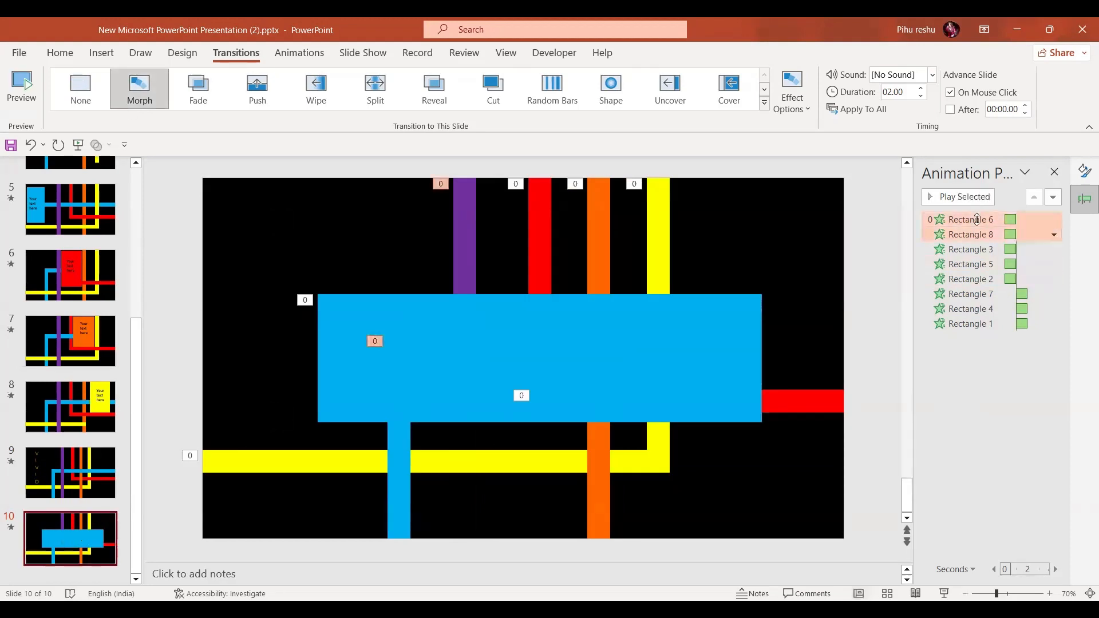
key("Delete")
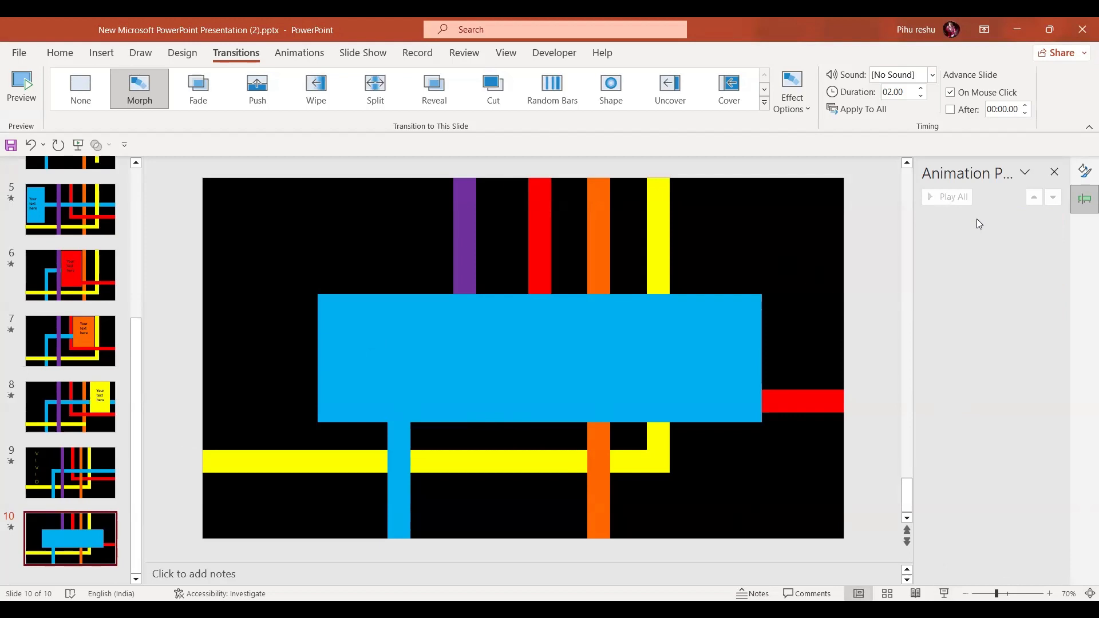
Preview the slide show from slide 9 to see the Morph transition into slide 10
left_click(48, 453)
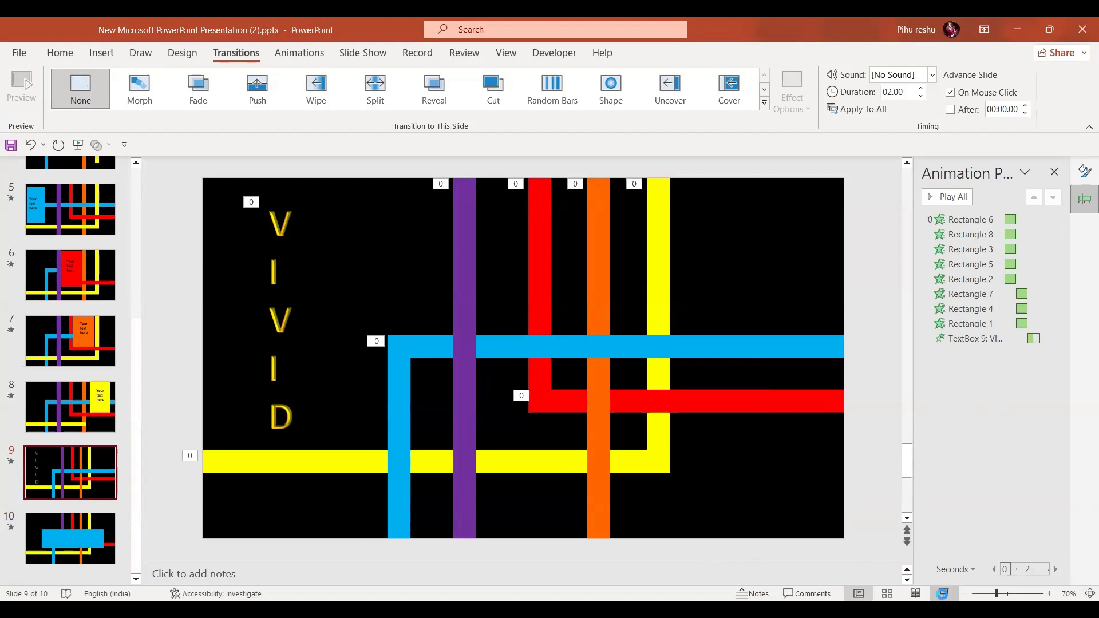
left_click(944, 594)
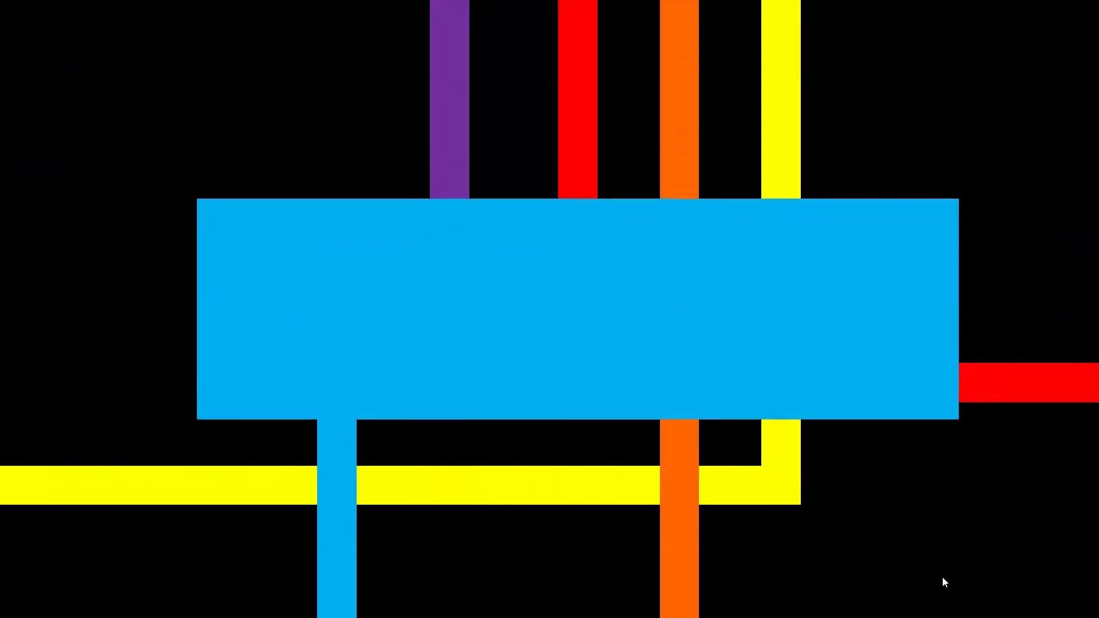
key("Escape")
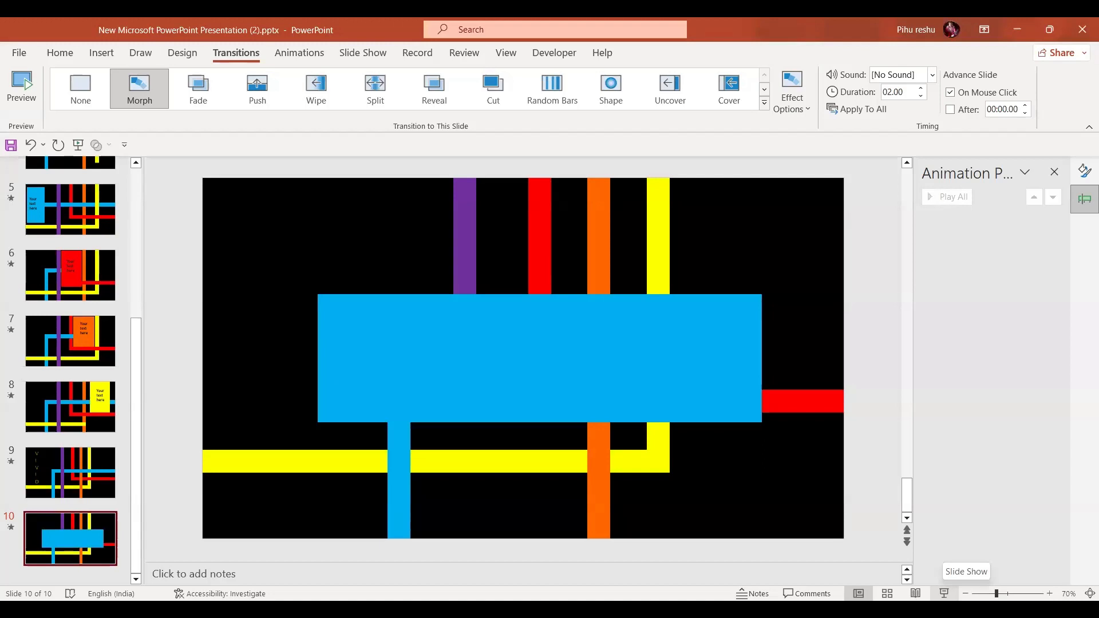